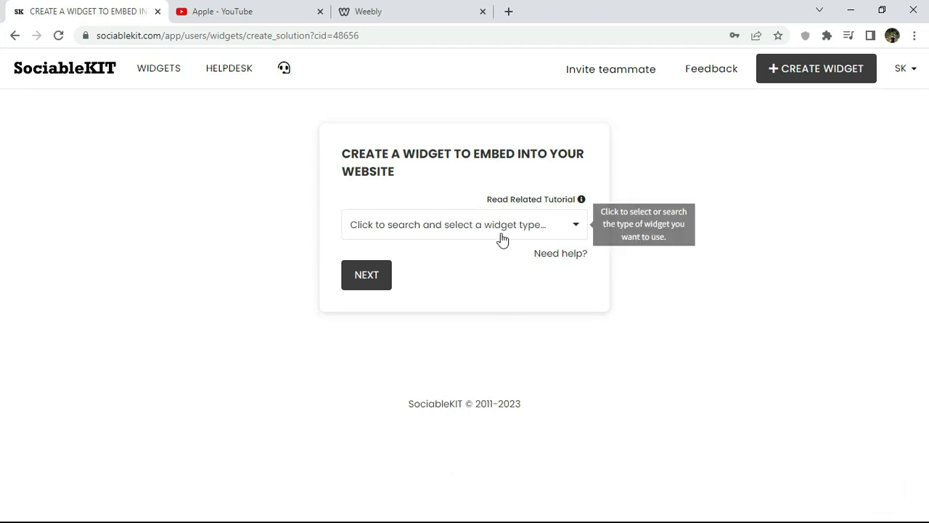
Search the widget types for "youtube sho" and choose Youtube Shorts as the widget type
left_click(500, 234)
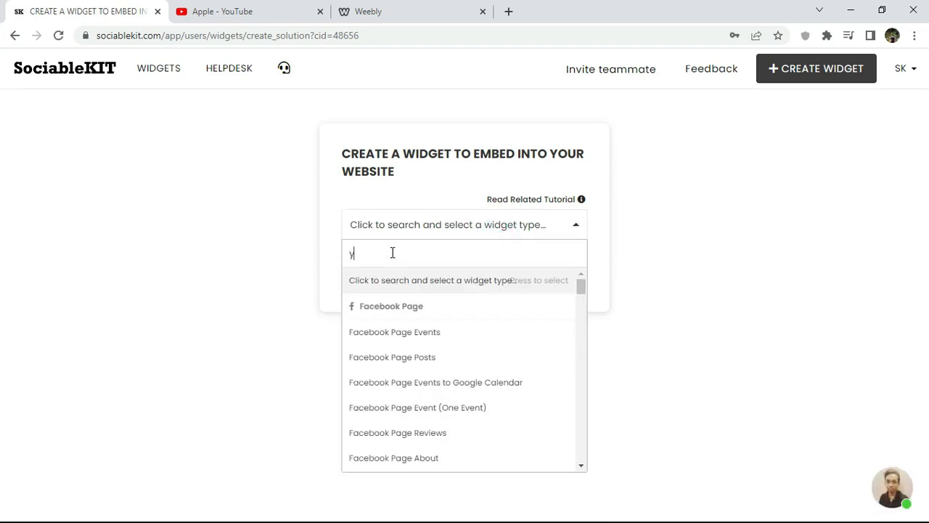
type("youtube sho")
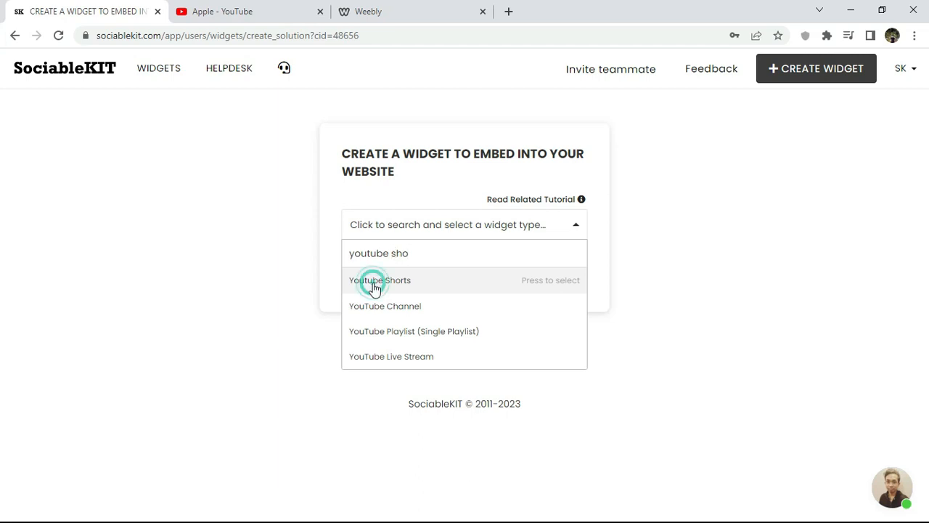
left_click(375, 283)
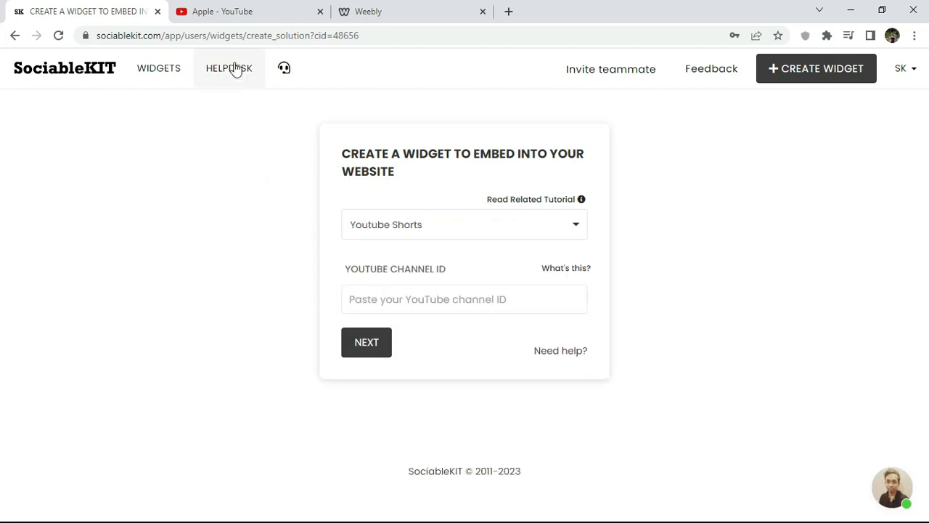
Switch to the Apple channel page on YouTube and copy its web address
left_click(229, 21)
left_click(150, 34)
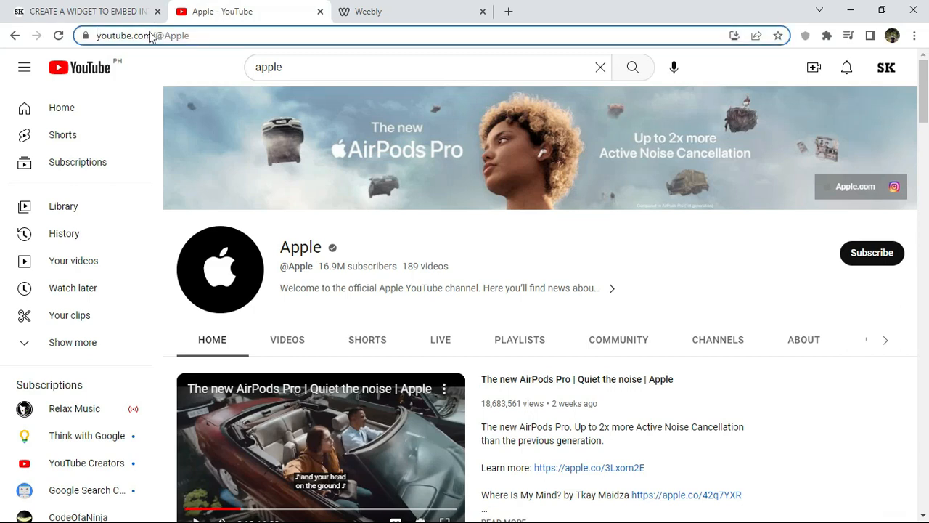
right_click(150, 34)
left_click(222, 136)
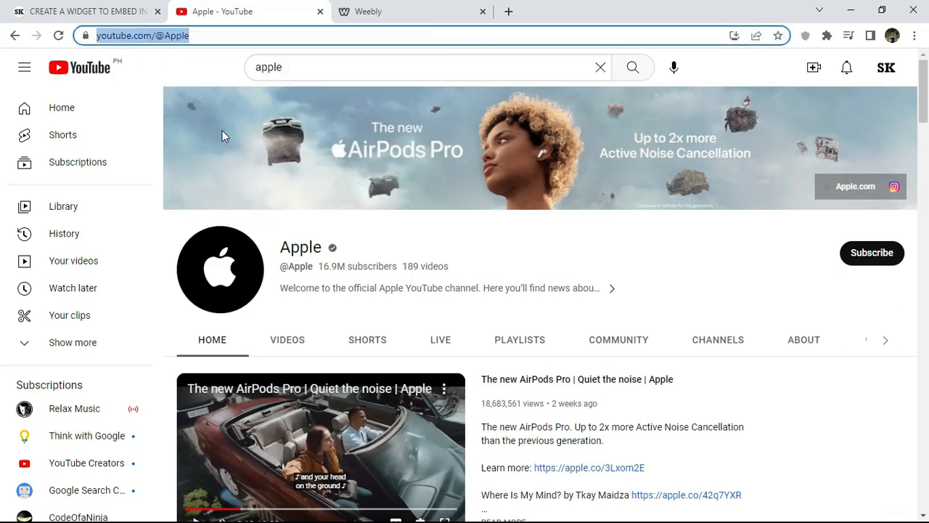
Return to the SociableKIT widget form, paste the copied address as the YouTube channel ID and proceed to create the widget
left_click(55, 18)
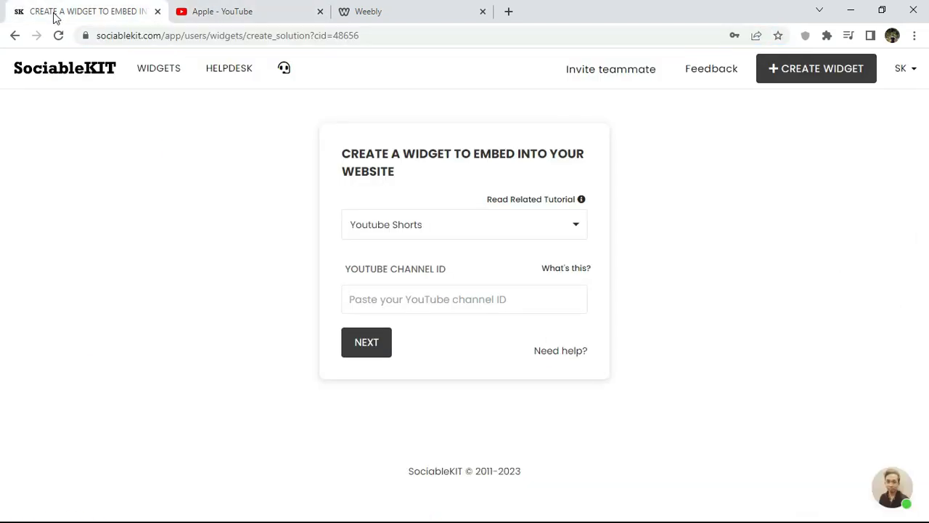
right_click(420, 293)
left_click(465, 401)
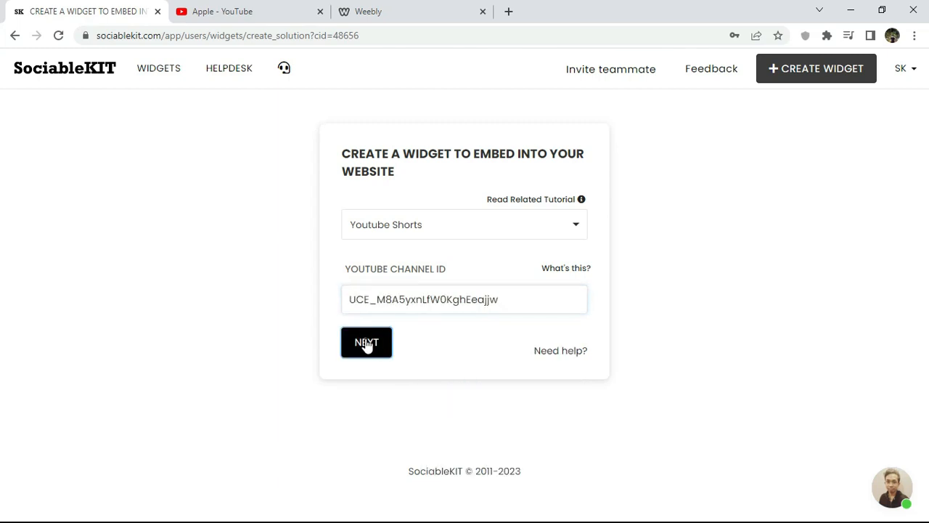
left_click(366, 344)
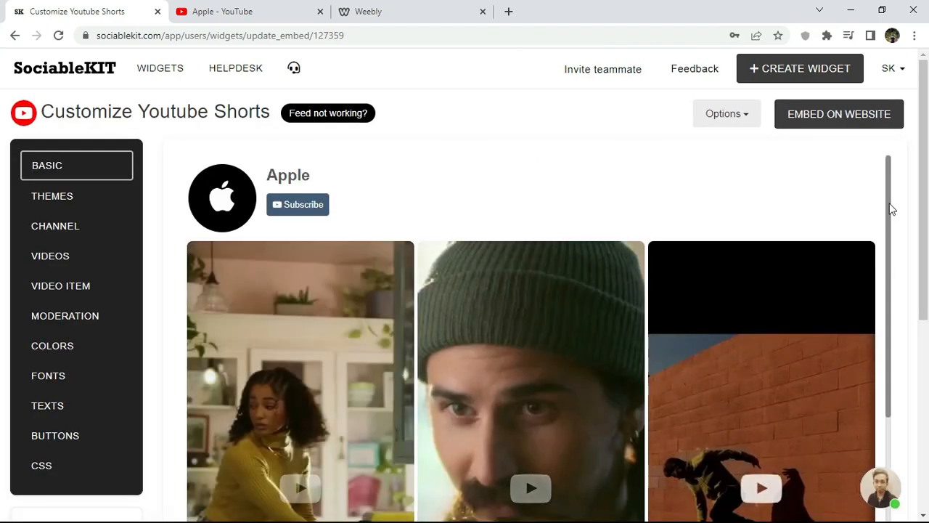
Look through the Apple shorts feed preview and open the widget's basic settings
scroll(919, 218, "down", 4)
left_click_drag(889, 116, 902, 93)
left_click_drag(924, 261, 927, 100)
left_click(65, 167)
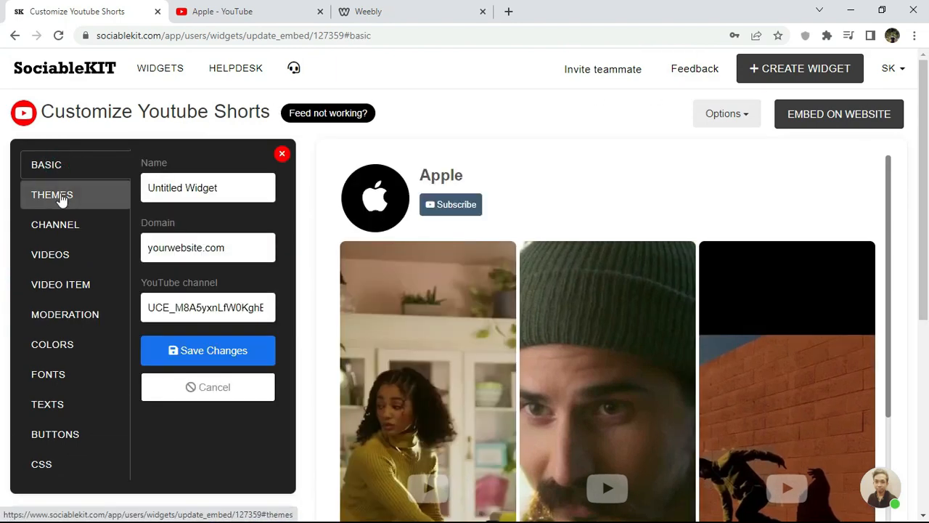
Set the color theme to Maayos Theme, save it and check the feed preview
left_click(58, 195)
left_click(191, 199)
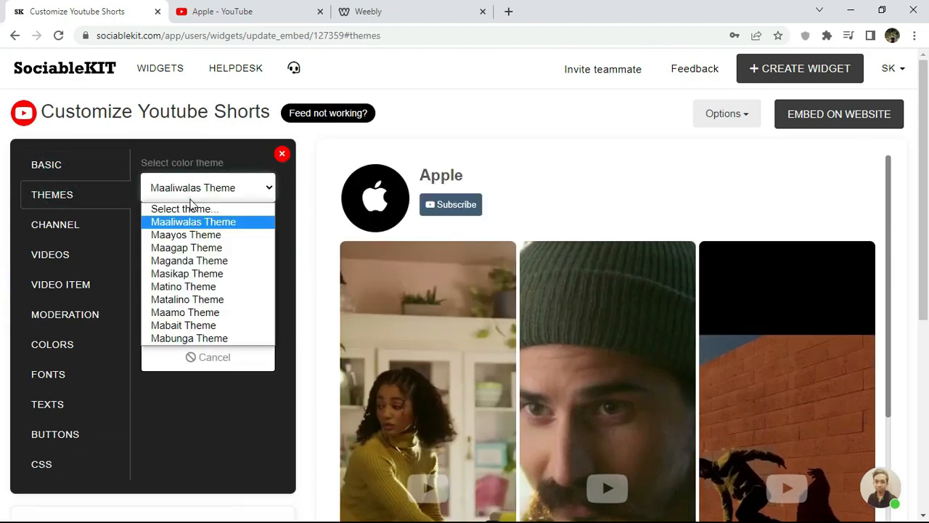
left_click(186, 235)
left_click(189, 318)
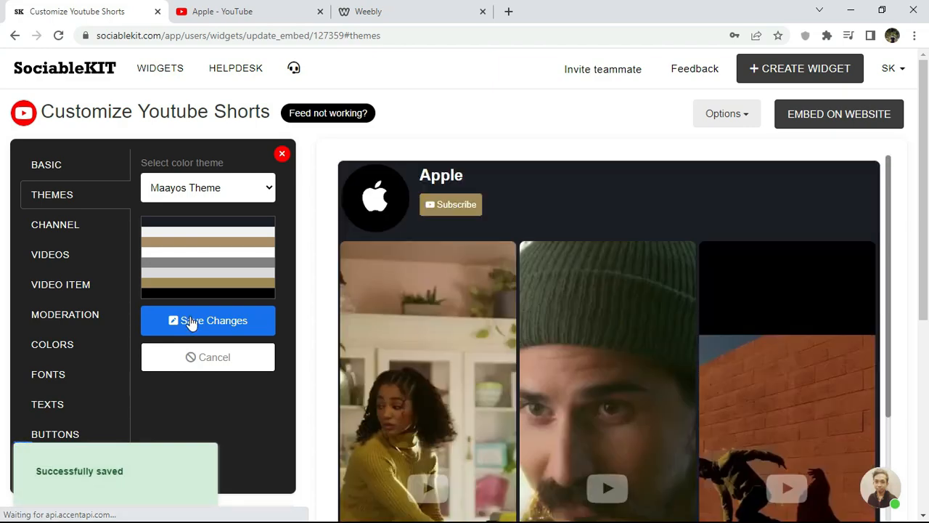
scroll(777, 296, "down", 3)
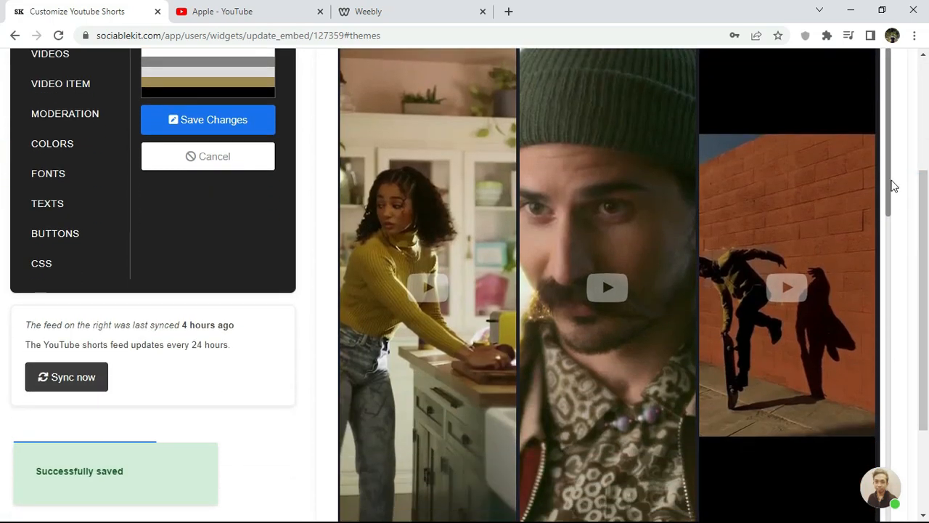
scroll(814, 440, "down", 10)
scroll(846, 409, "up", 10)
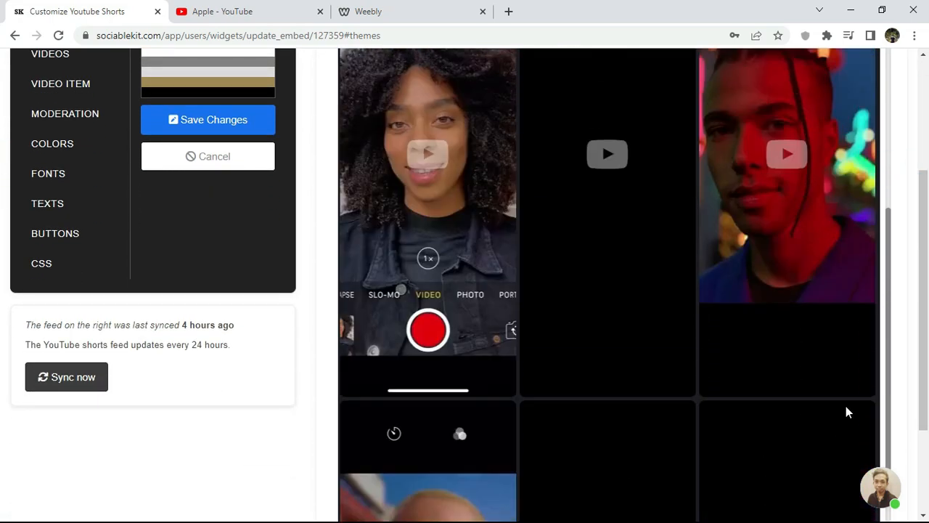
scroll(187, 155, "up", 3)
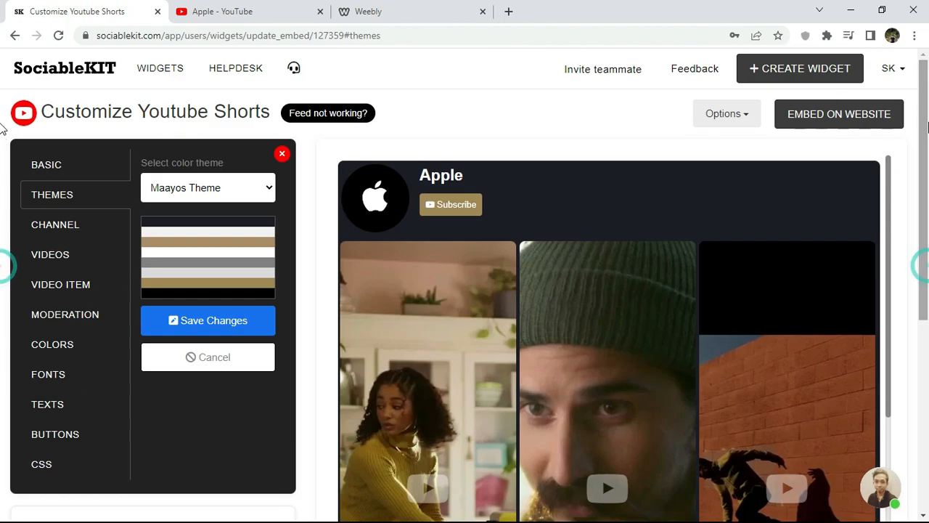
Change the color theme back to Maaliwalas Theme and save it
left_click(181, 191)
left_click(178, 220)
left_click(186, 331)
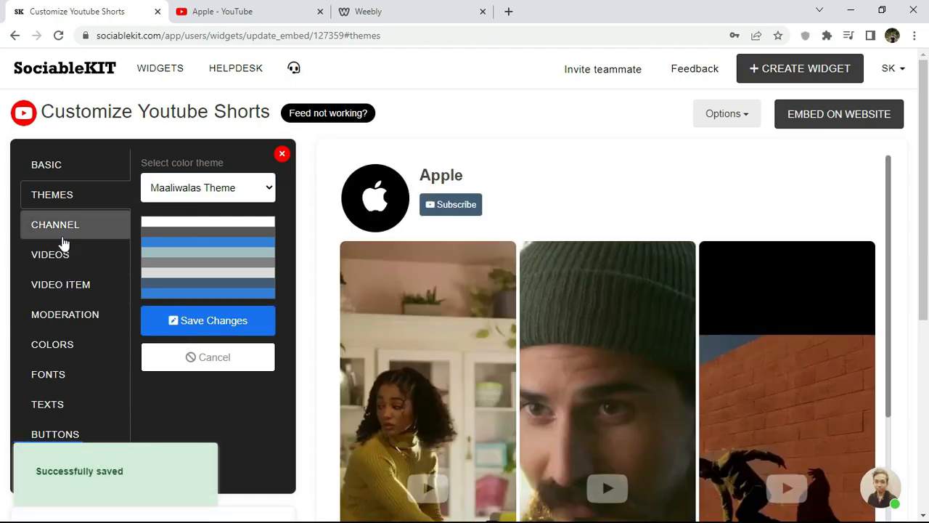
Change the layout of the videos to Carousel and save the change
left_click(61, 232)
left_click(56, 260)
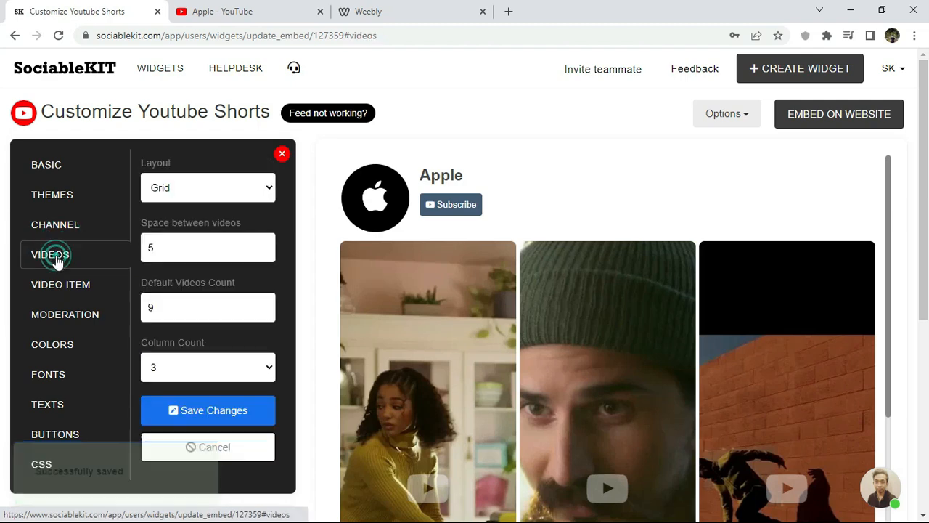
left_click(201, 195)
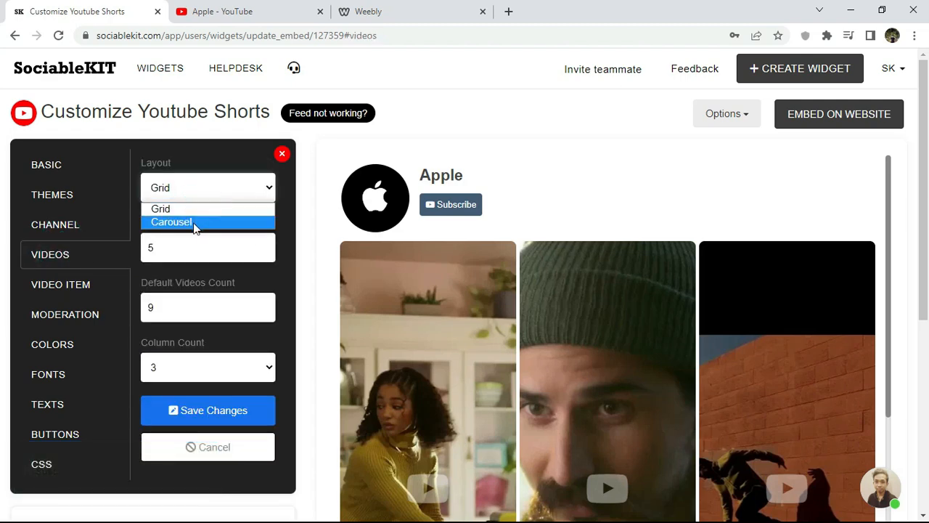
left_click(191, 221)
left_click(194, 352)
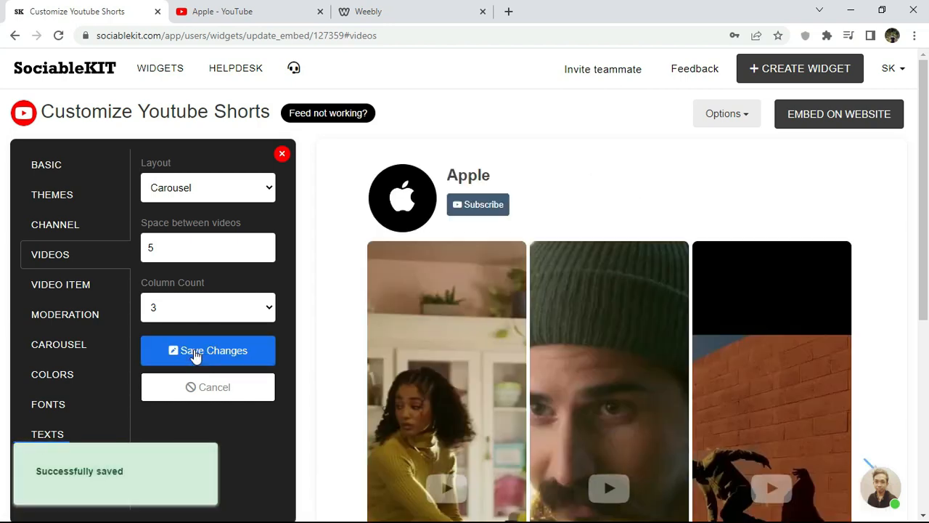
Page forward and back through the shorts in the carousel preview to check the layout
scroll(910, 312, "down", 3)
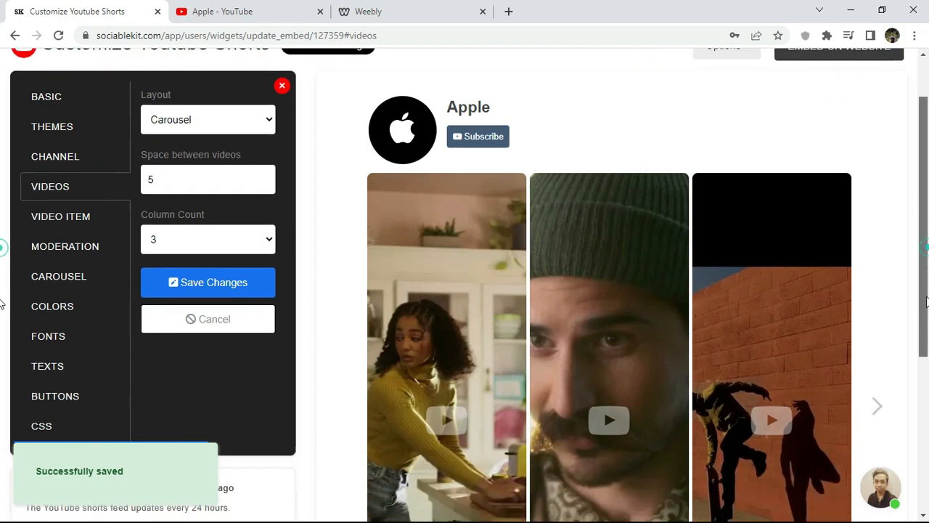
left_click(878, 292)
left_click(877, 292)
left_click(878, 293)
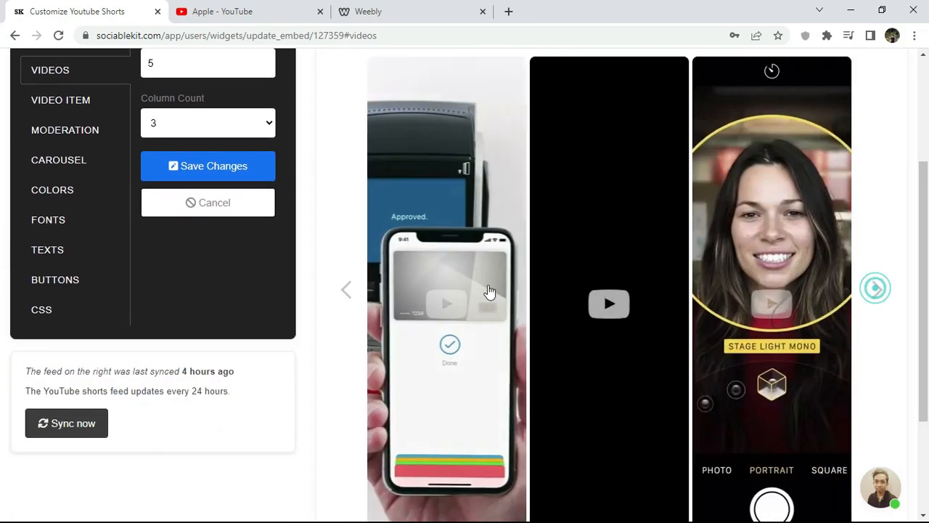
left_click(353, 294)
left_click(353, 294)
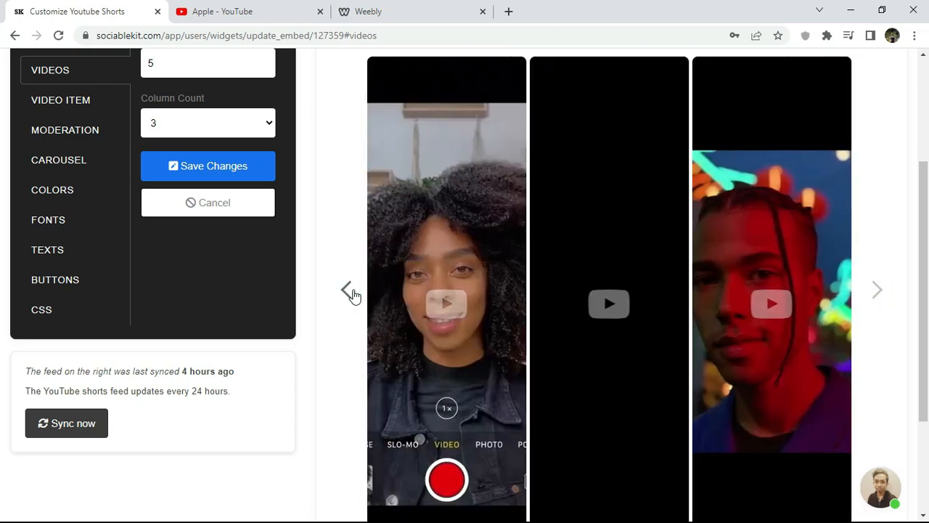
left_click(353, 293)
scroll(916, 282, "up", 3)
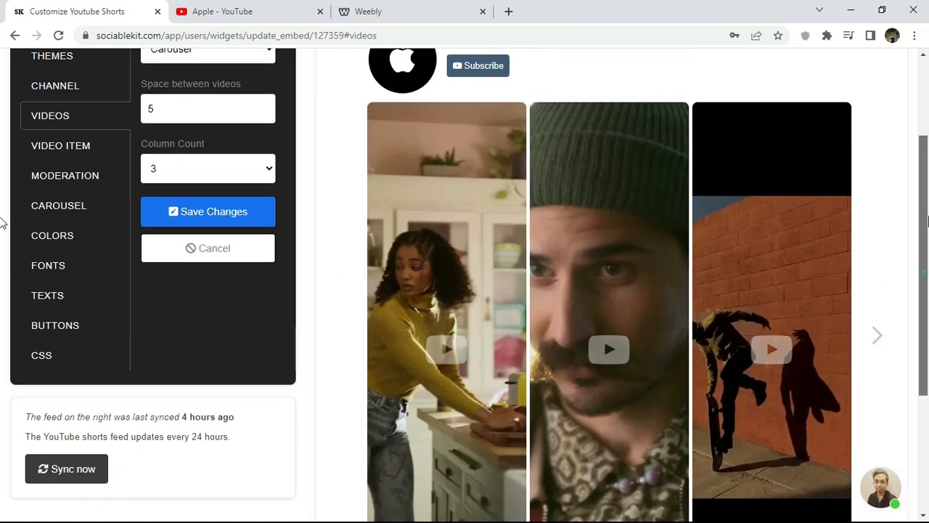
Set the videos layout back to Grid and save the change
left_click(212, 189)
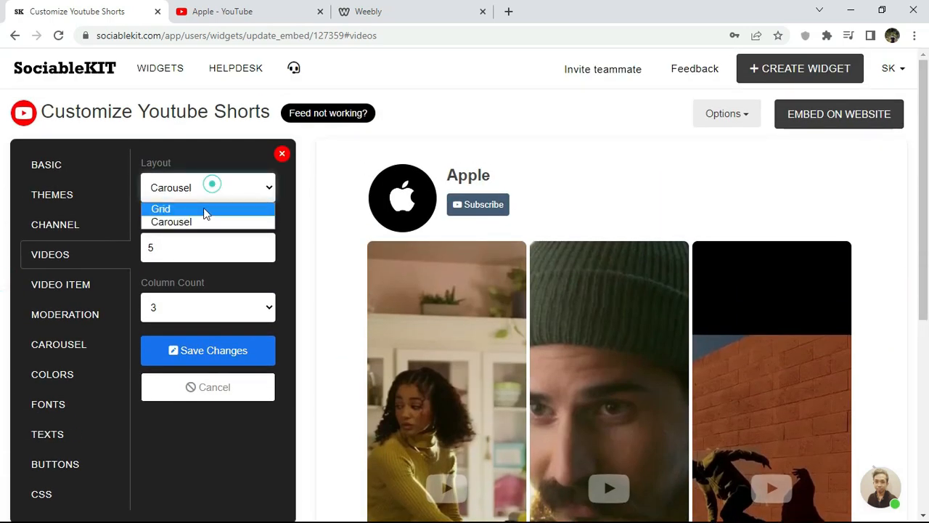
left_click(208, 207)
left_click(213, 411)
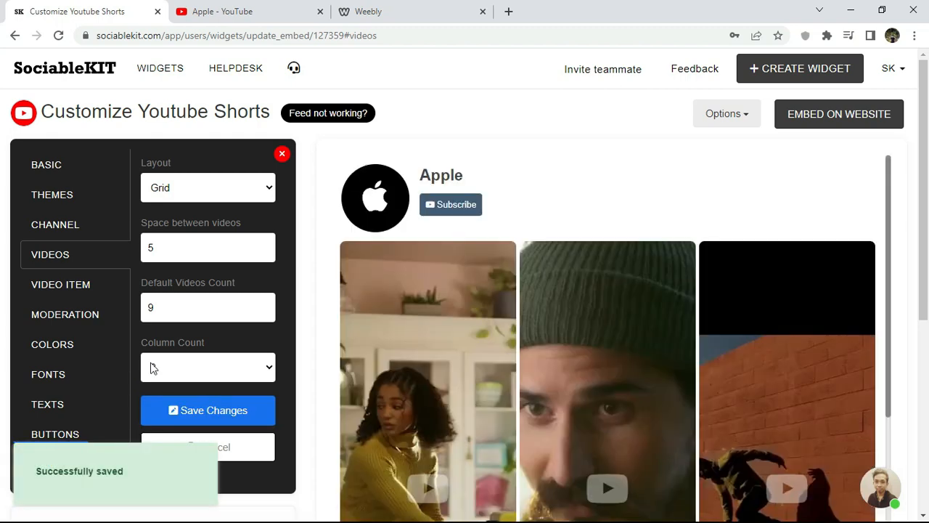
Look over the video item and moderation settings and open the color settings
left_click(88, 292)
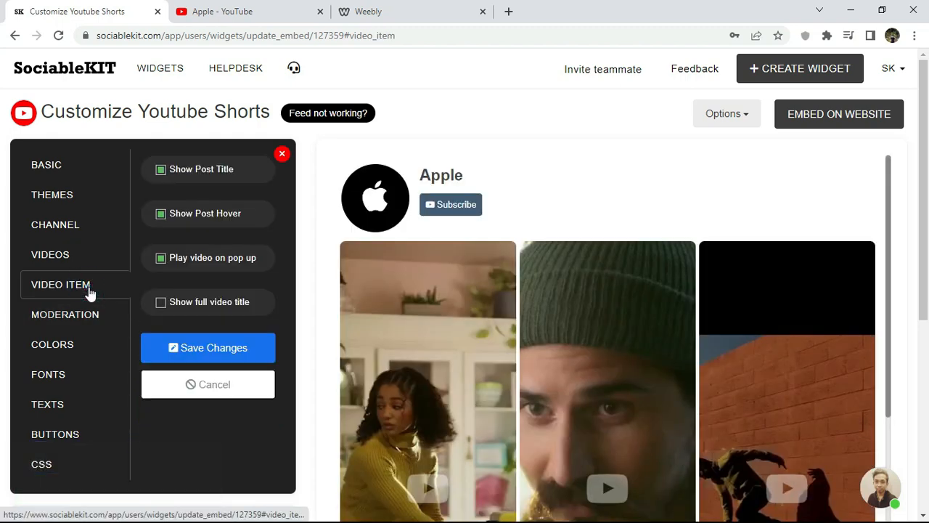
left_click(84, 314)
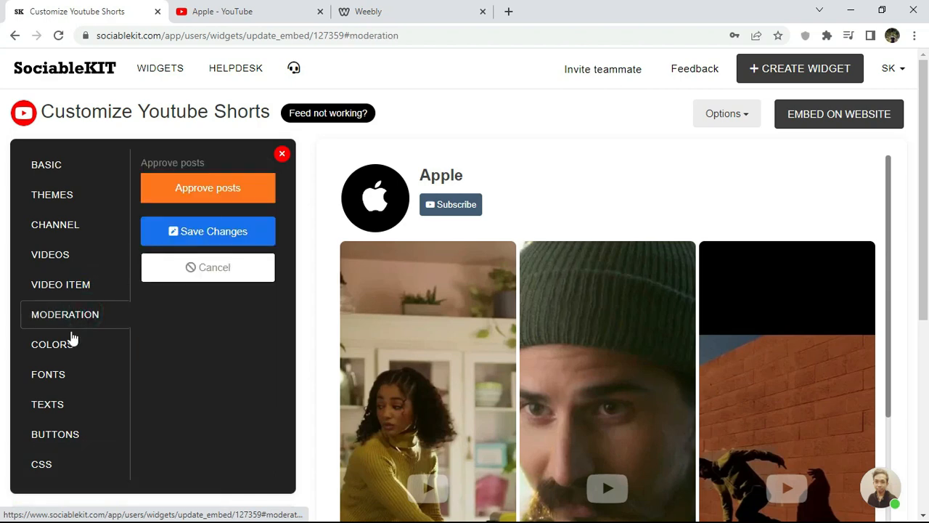
left_click(72, 347)
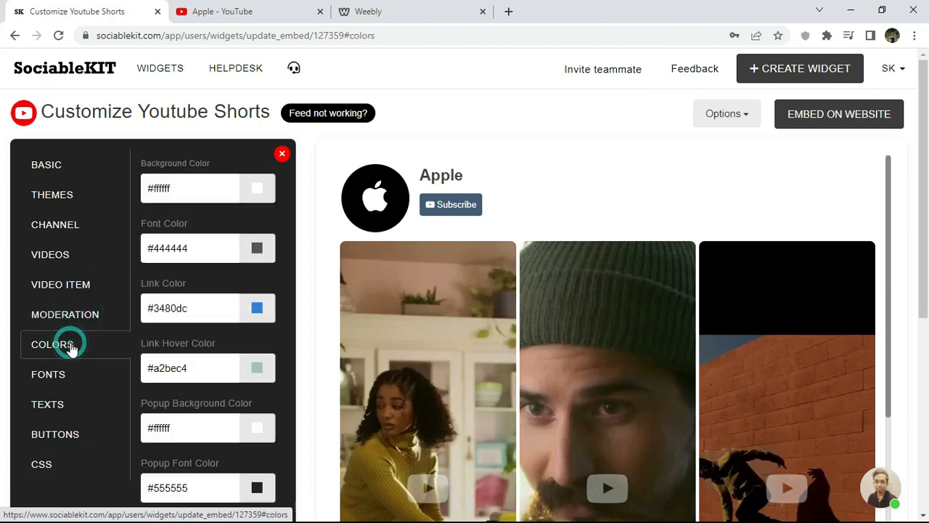
Set the widget's background color to red, #fb0000
left_click(257, 195)
mouse_move(257, 219)
left_mouse_down()
mouse_move(257, 206)
mouse_move(244, 208)
left_mouse_up()
left_click(237, 211)
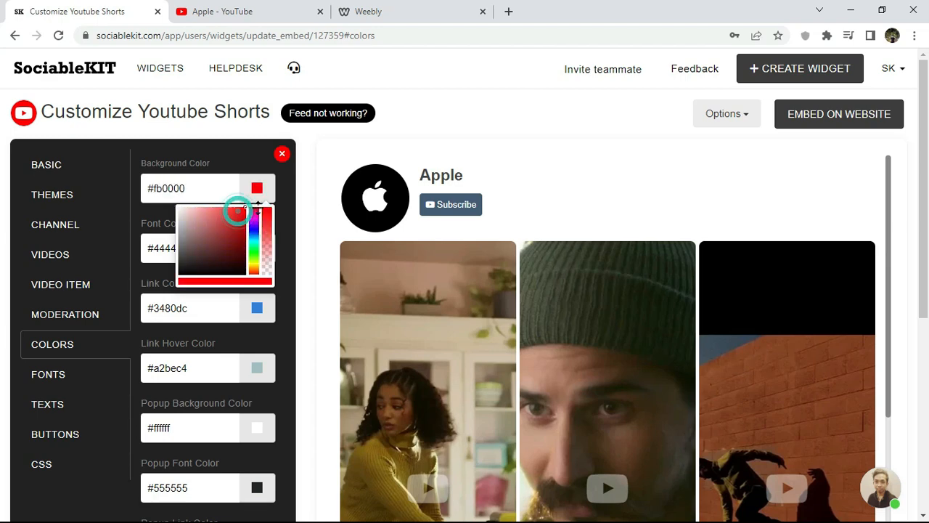
left_click(287, 210)
Set the font color to yellow, #ffff00, and save the color changes
left_click(257, 248)
left_click_drag(256, 294, 245, 268)
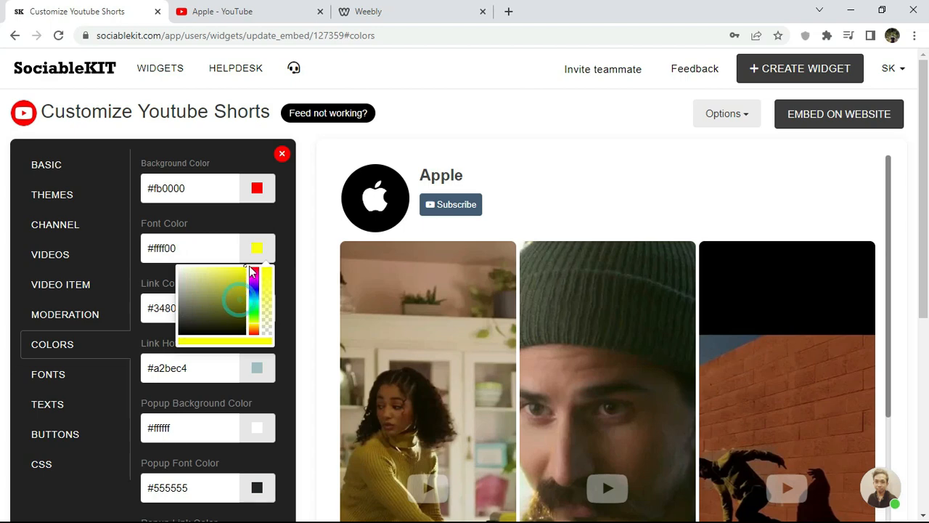
left_click(284, 249)
scroll(424, 318, "down", 3)
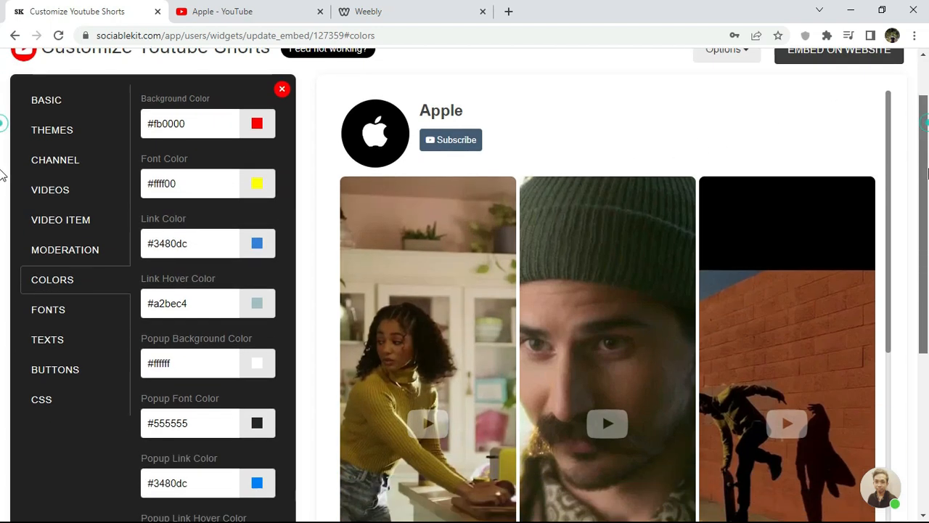
left_click(208, 399)
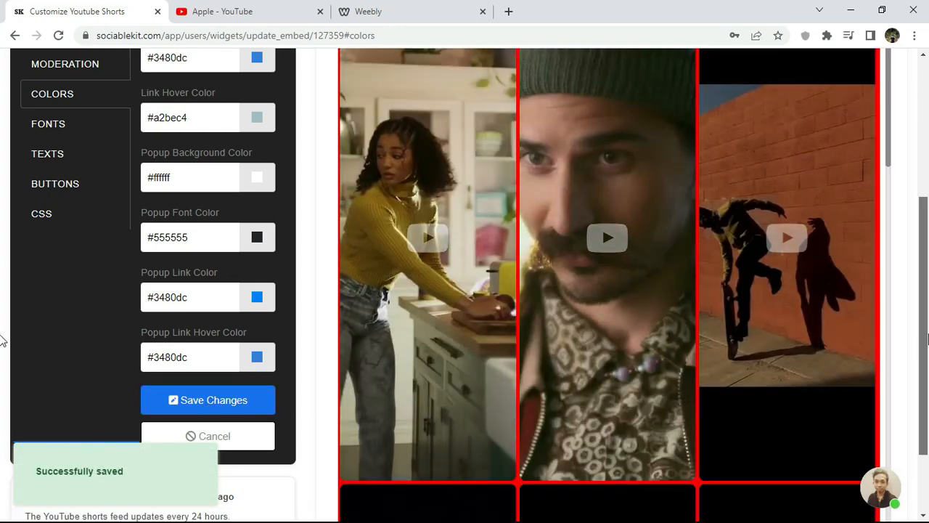
Look through the feed preview to check the new background and font colors
scroll(2, 340, "up", 2)
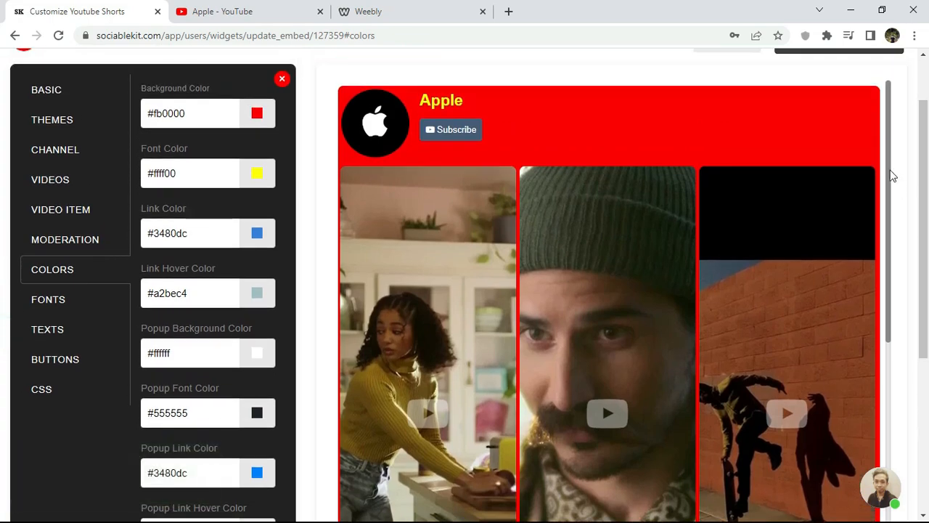
scroll(894, 175, "down", 6)
scroll(873, 469, "up", 3)
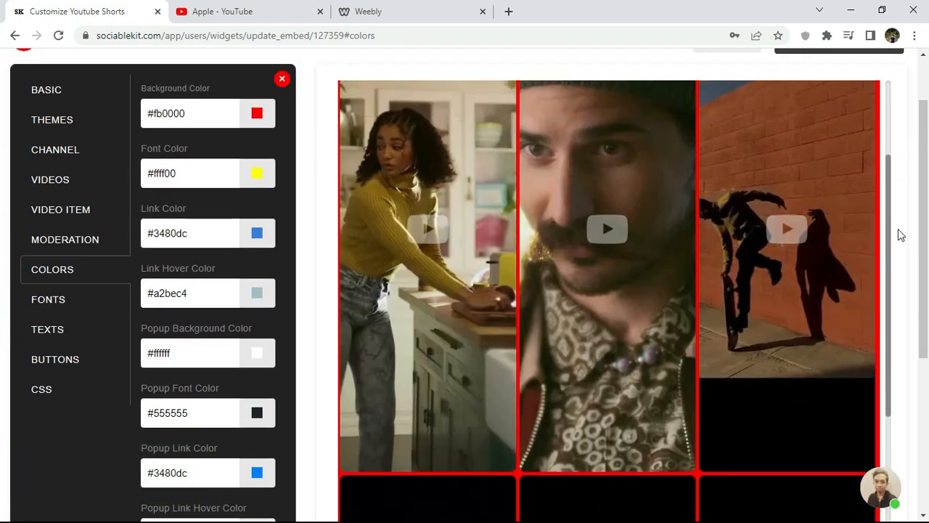
scroll(899, 165, "up", 3)
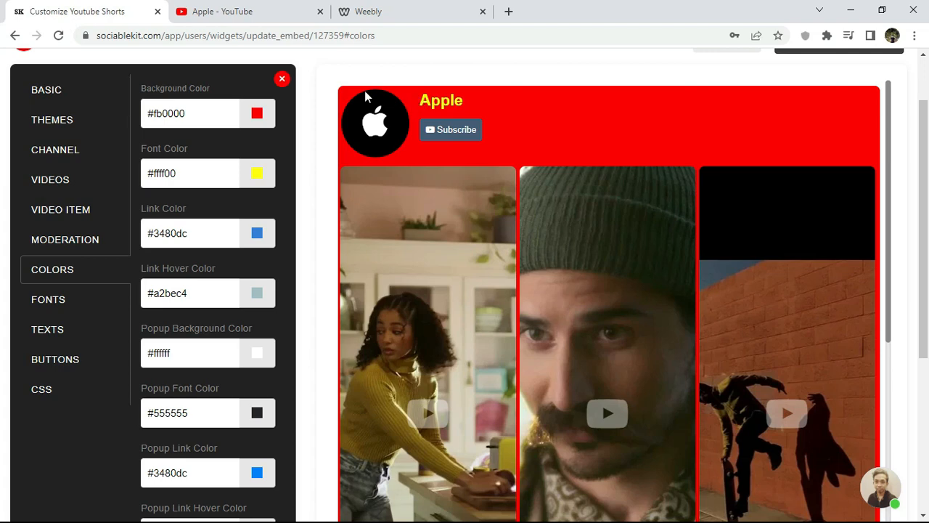
Set the background color to #ffffff and the font color to #444444, and save the color changes
triple_click(211, 110)
type("#ffffff")
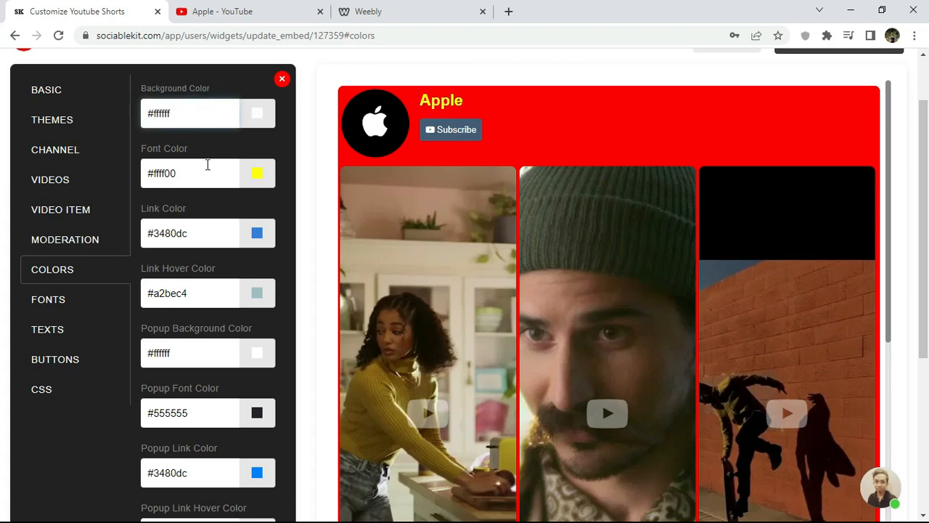
triple_click(207, 171)
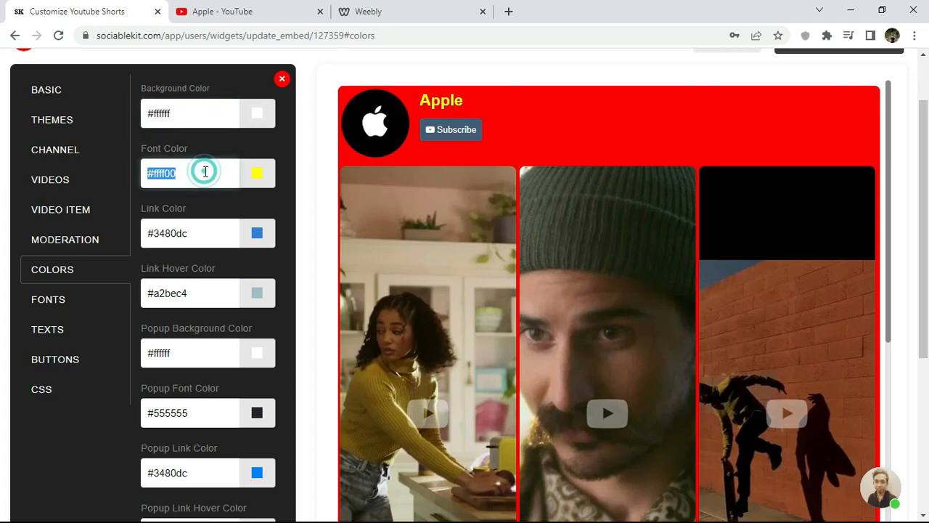
type("#444444")
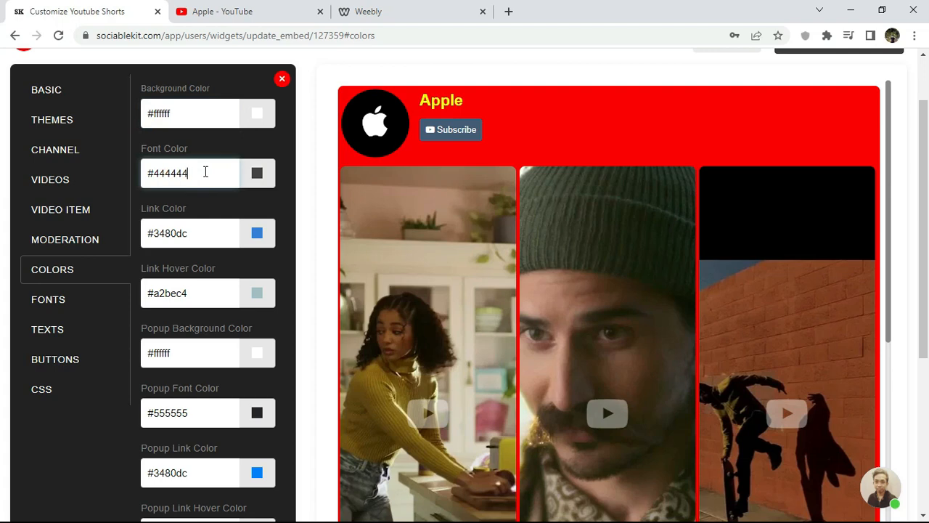
scroll(602, 249, "down", 3)
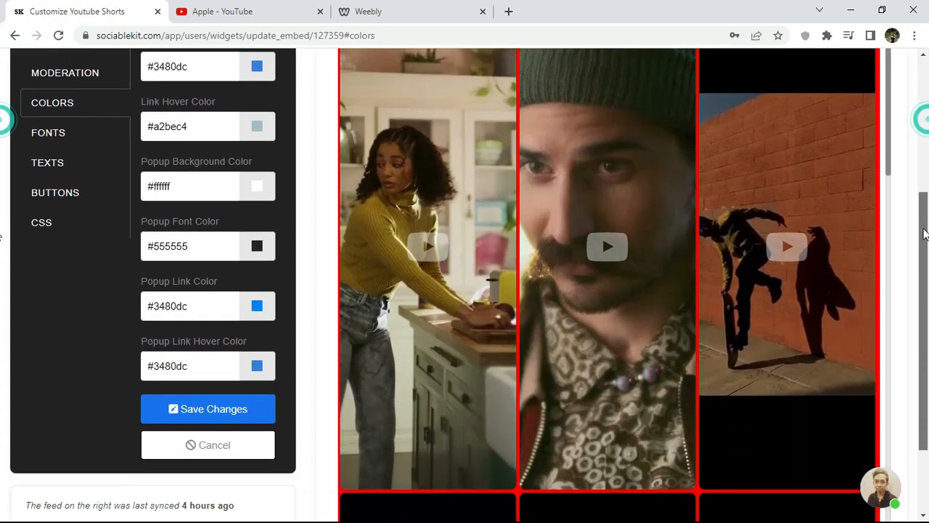
left_click(221, 342)
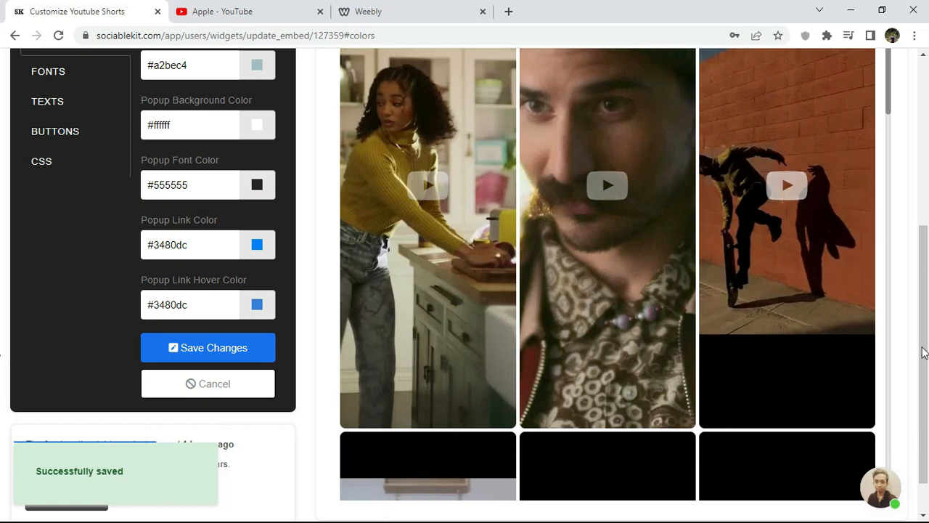
Change the widget's font family to 'Courier New', Courier, monospace, save, and check the preview
left_click_drag(927, 346, 928, 175)
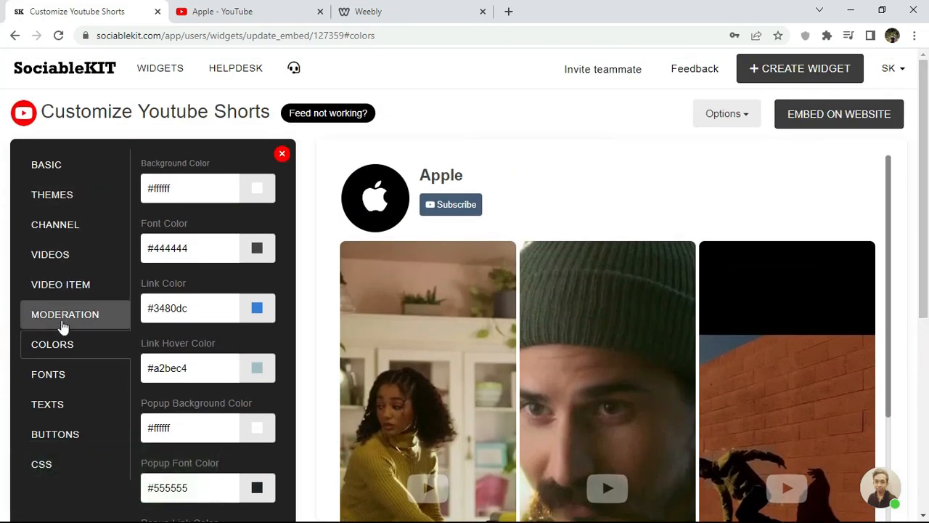
left_click(62, 371)
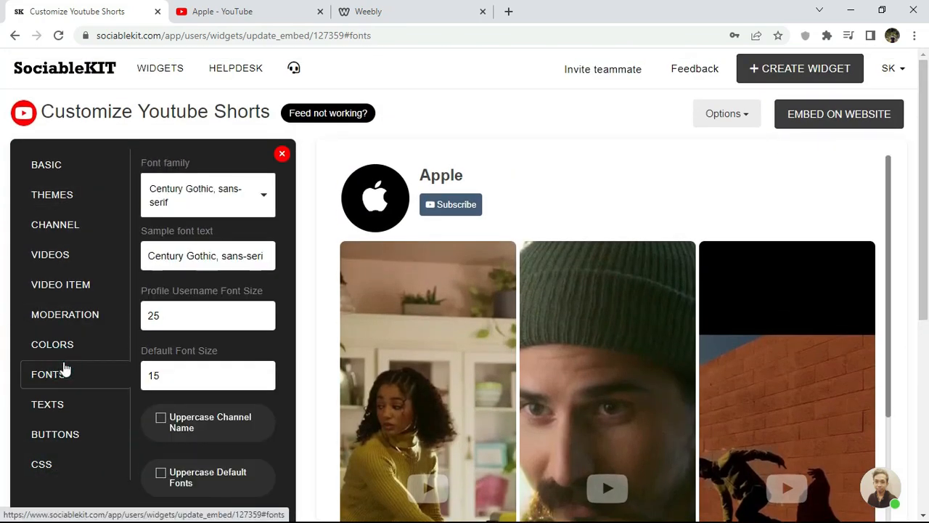
left_click(221, 190)
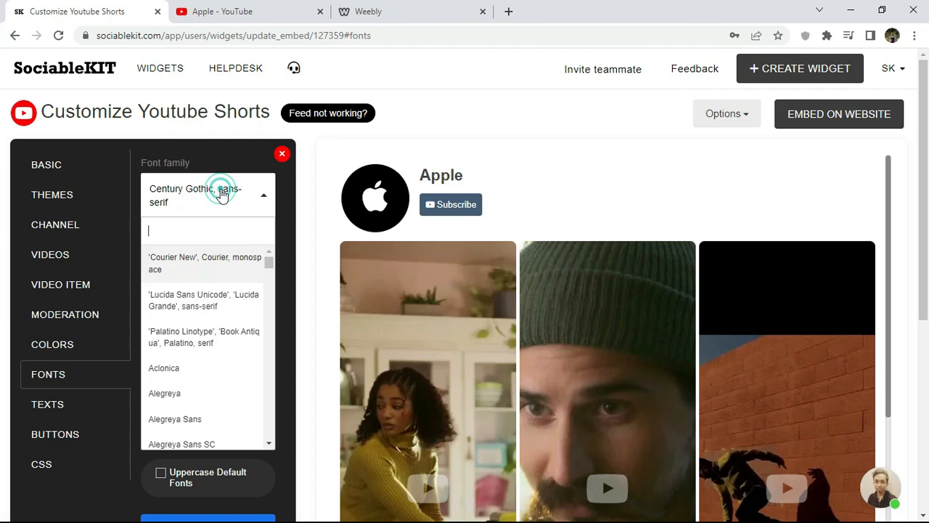
left_click(200, 265)
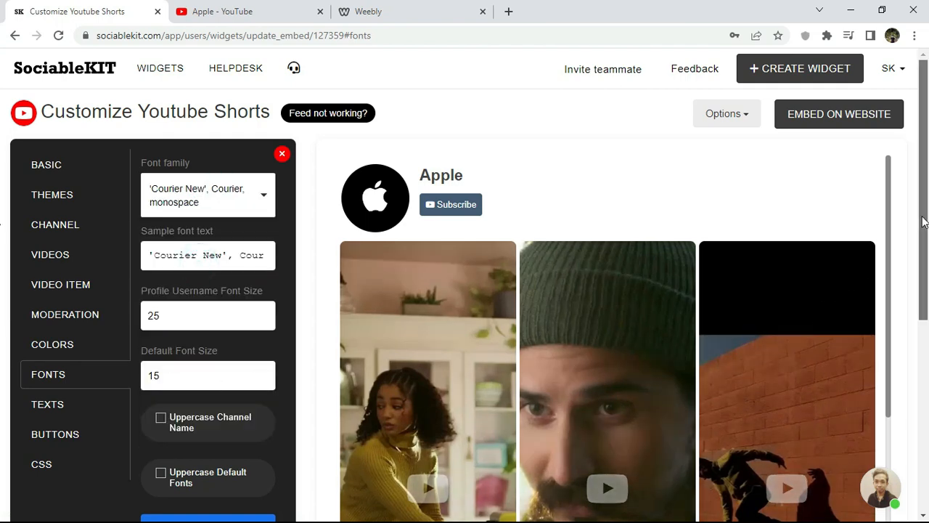
left_click_drag(924, 222, 915, 271)
left_click(207, 425)
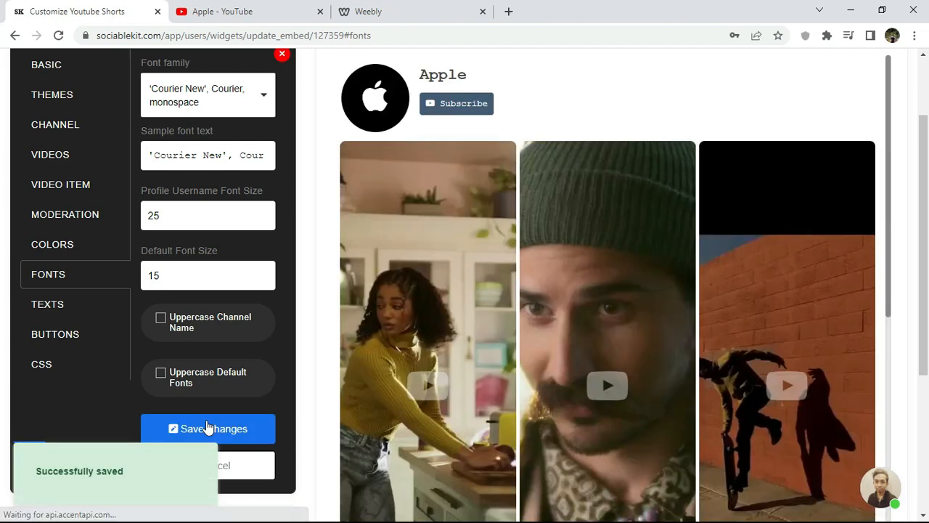
left_click_drag(924, 338, 926, 299)
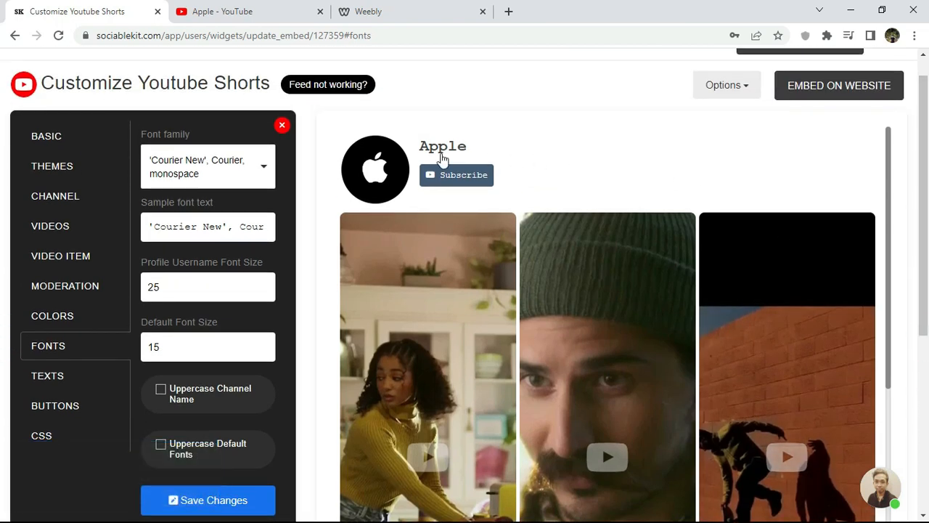
Set the widget's font family to Century Gothic, sans-serif, and save the changes
left_click(196, 170)
type("ce")
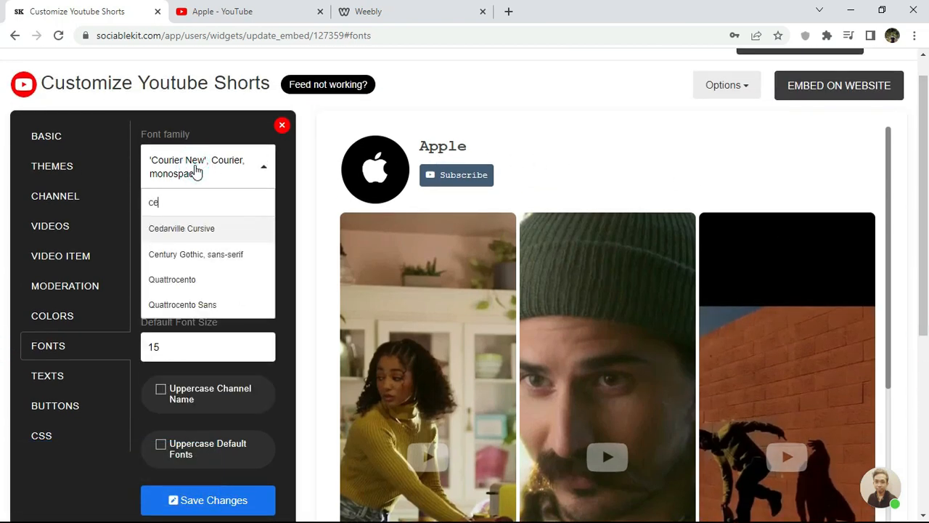
left_click(187, 254)
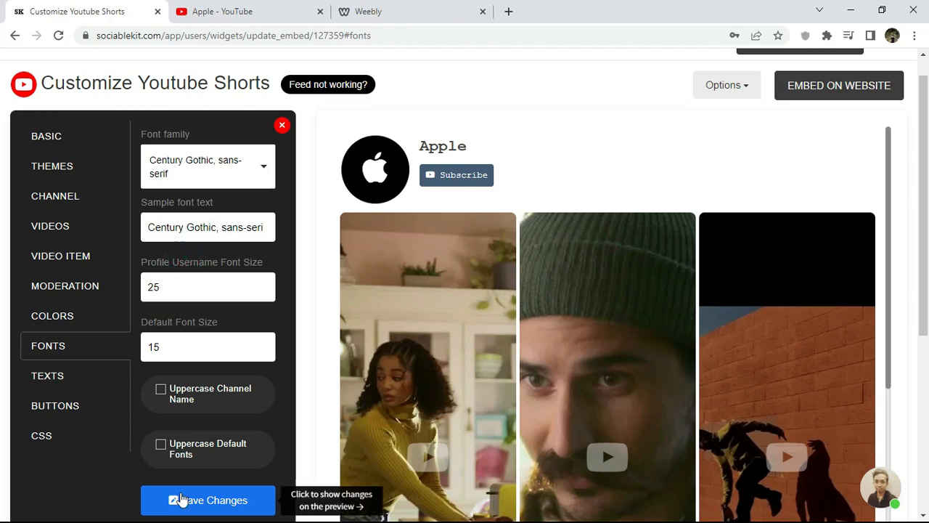
left_click(178, 497)
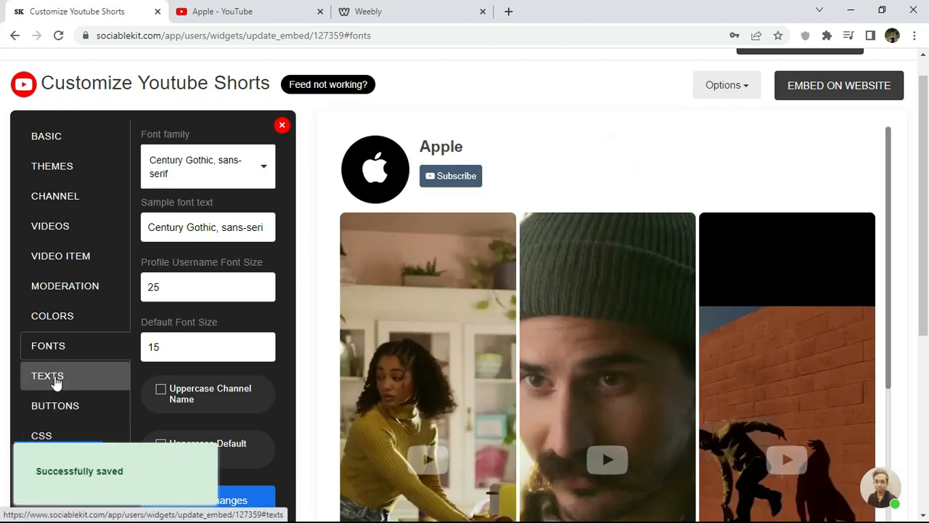
Copy the current button background color value, and set the button background color to red, #ff0000
left_click(55, 381)
left_click(57, 405)
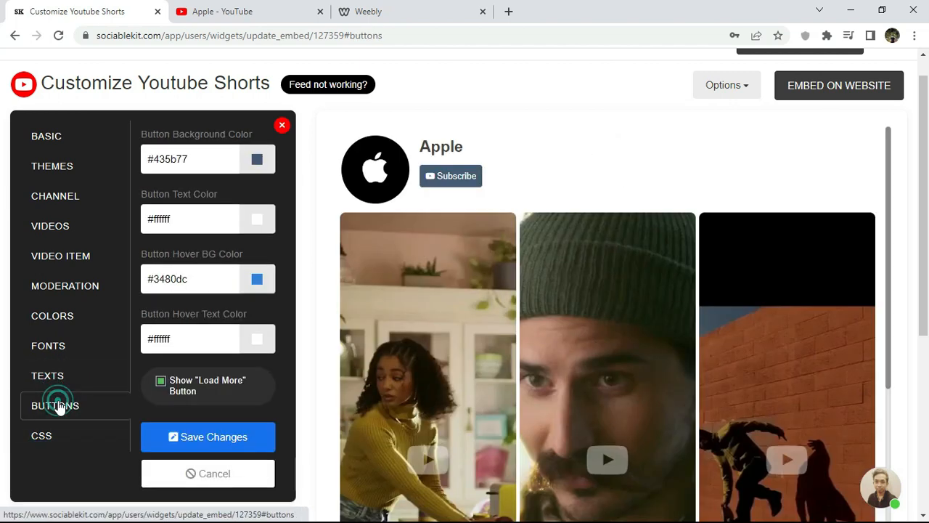
left_click(208, 160)
key("ctrl+c")
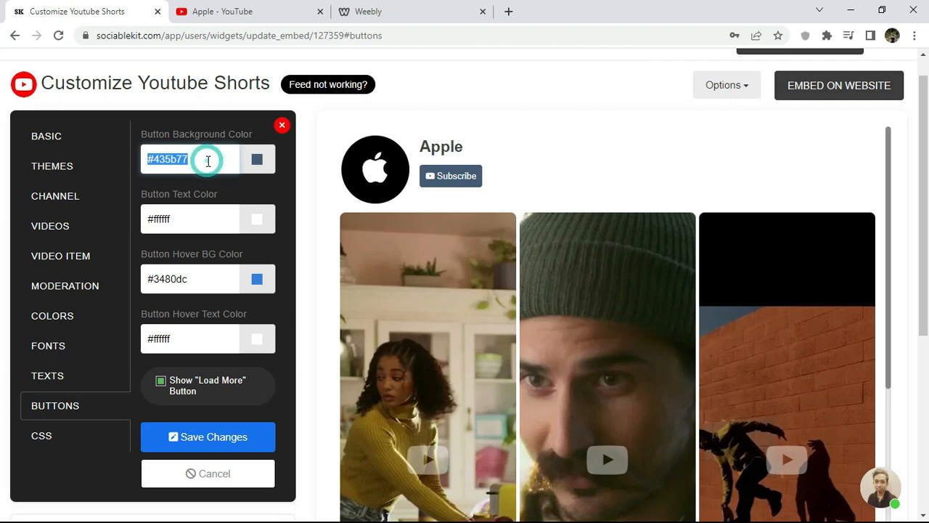
left_click(258, 167)
left_click_drag(254, 191, 263, 181)
left_click(285, 175)
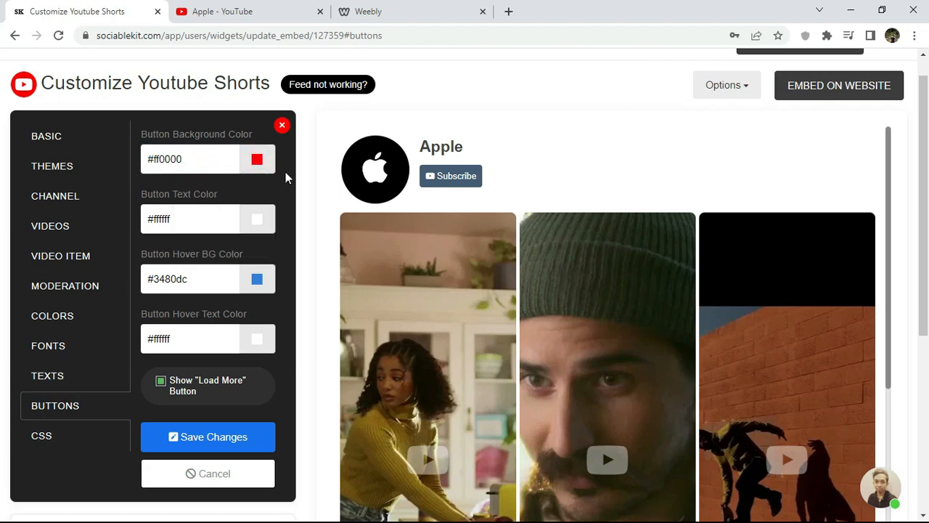
Set the button text color to yellow, #ffff00, and save the button changes
left_click(256, 216)
left_click(236, 241)
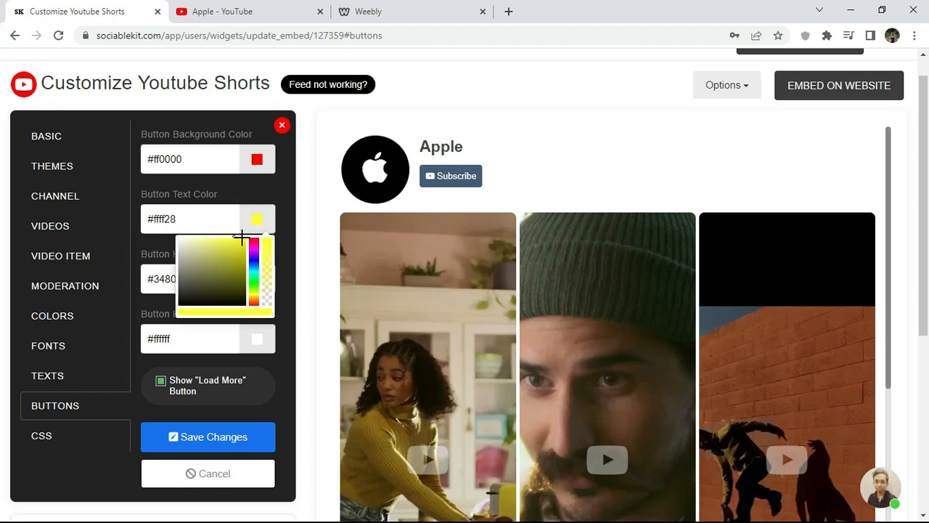
left_click(289, 238)
left_click(223, 443)
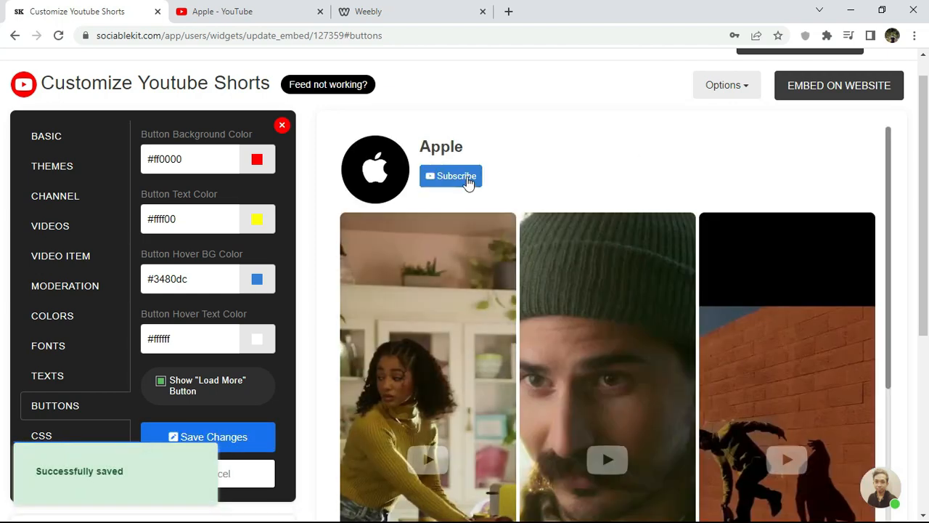
Check the button colors at the end of the feed preview and load more videos
scroll(909, 324, "down", 5)
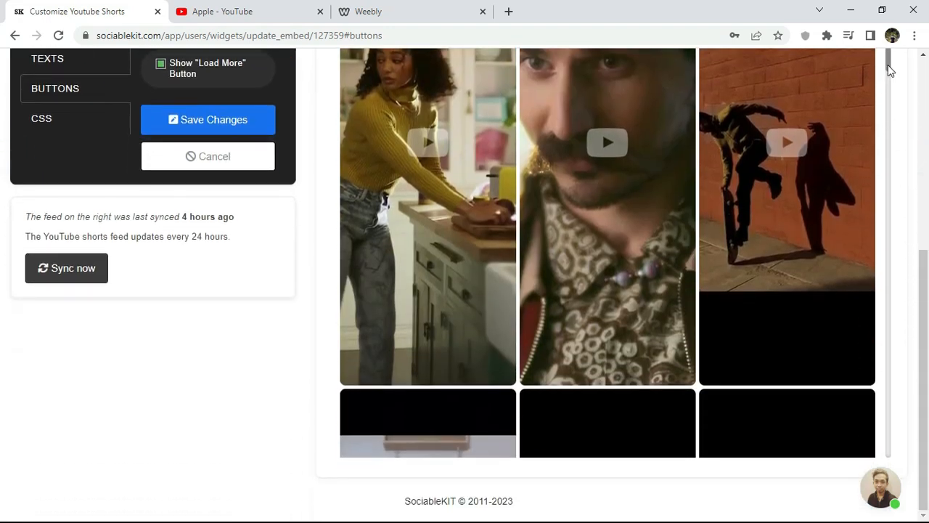
left_click_drag(890, 70, 894, 458)
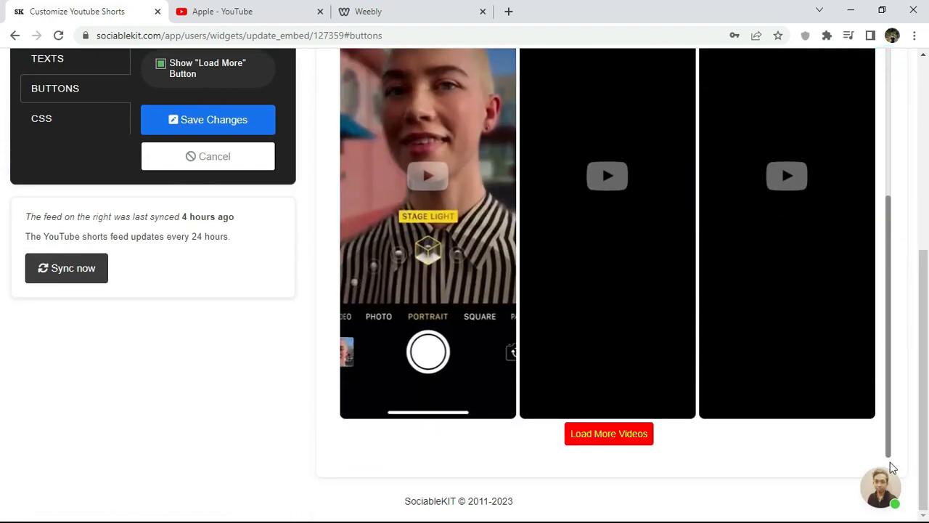
left_click(628, 434)
left_click(628, 434)
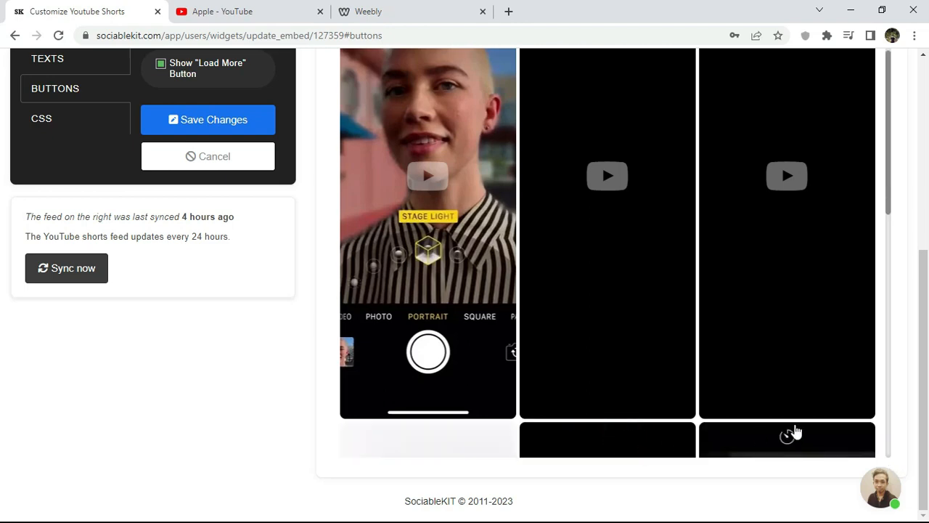
scroll(4, 392, "up", 5)
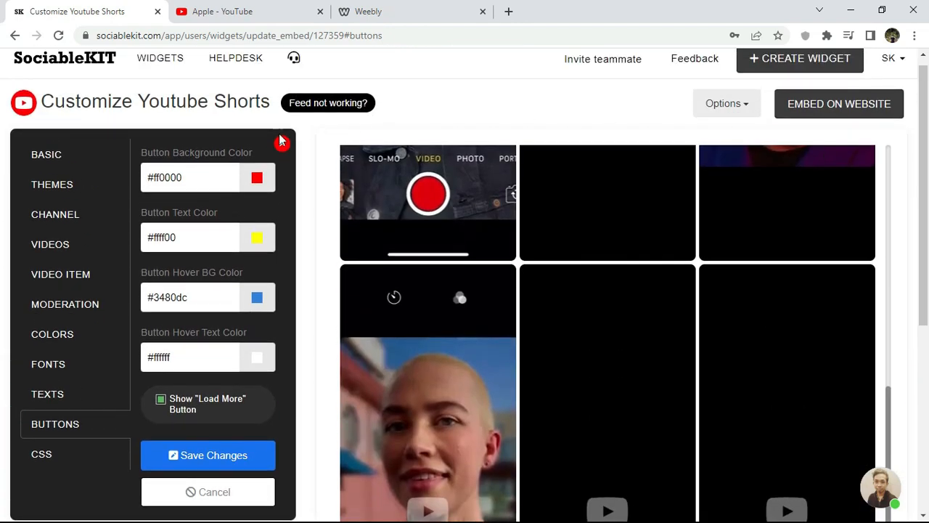
Set the button background color to #435b77 and the button text color to #ffffff, and save the changes
left_click(199, 174)
key("ctrl+a")
key("ctrl+v")
left_click(196, 230)
key("ctrl+a")
type("#")
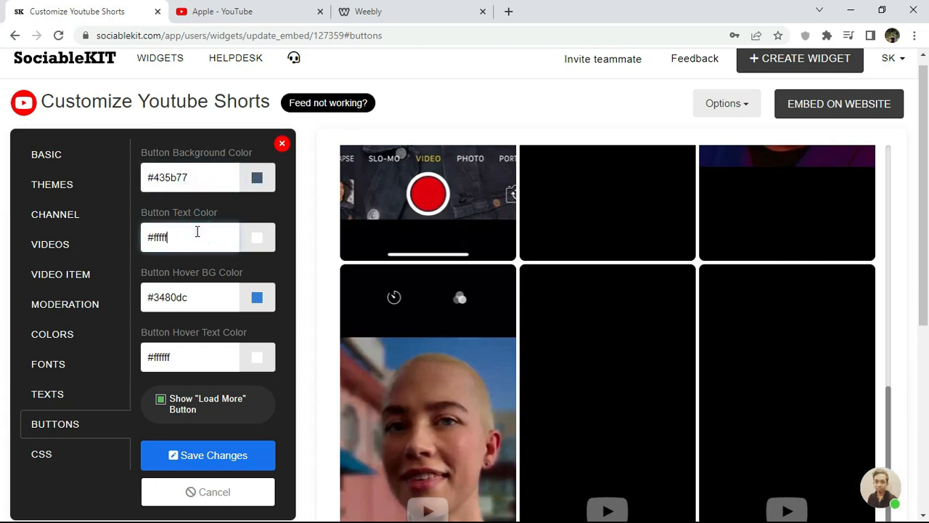
left_click(211, 444)
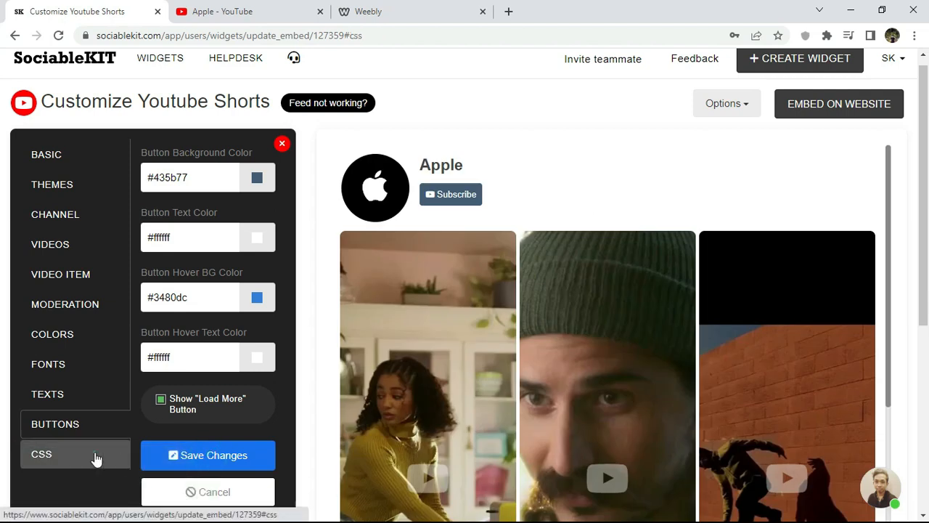
Look over the widget's custom CSS and basic settings
left_click(96, 456)
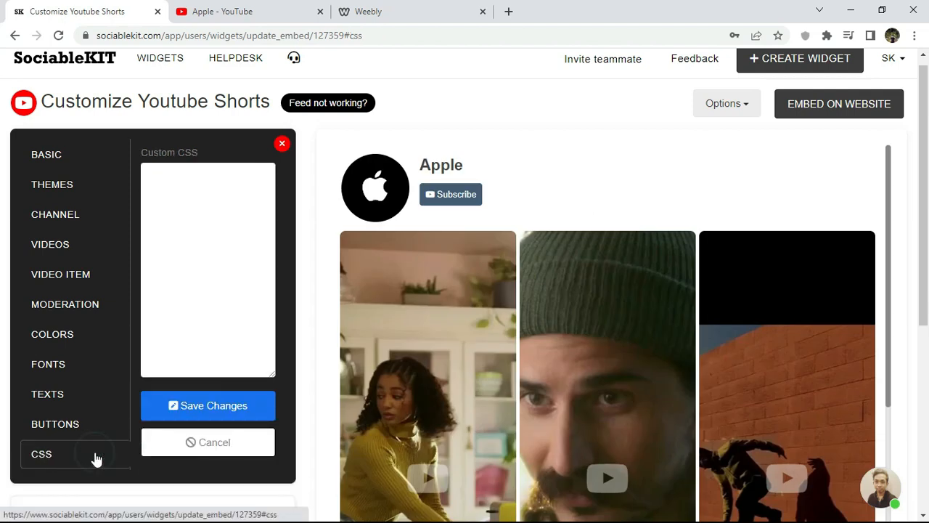
left_click(85, 167)
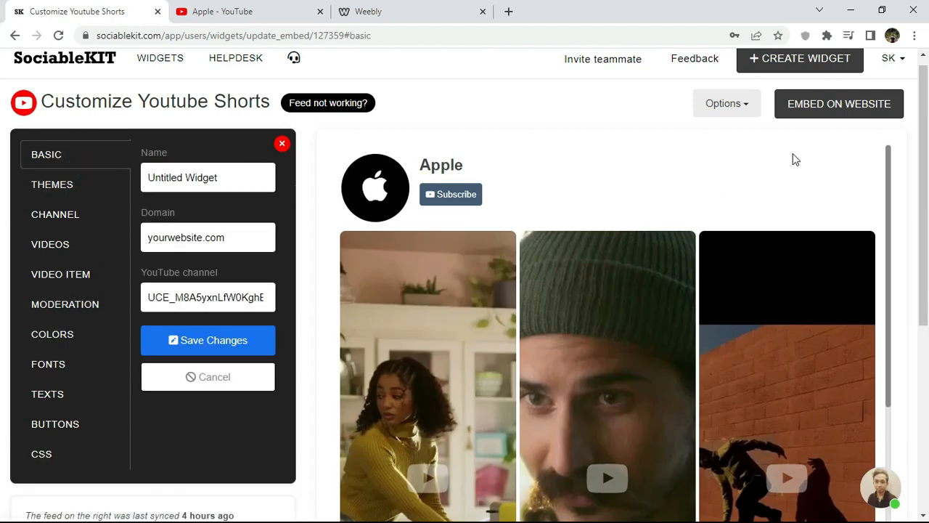
Choose Weebly as the website builder for embedding the widget and copy its Javascript code
left_click(849, 114)
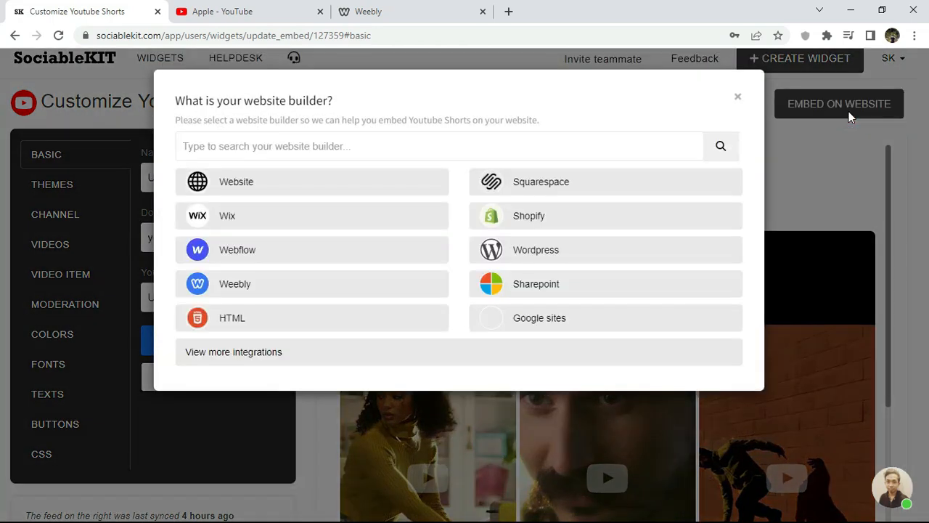
left_click(317, 147)
type("wee")
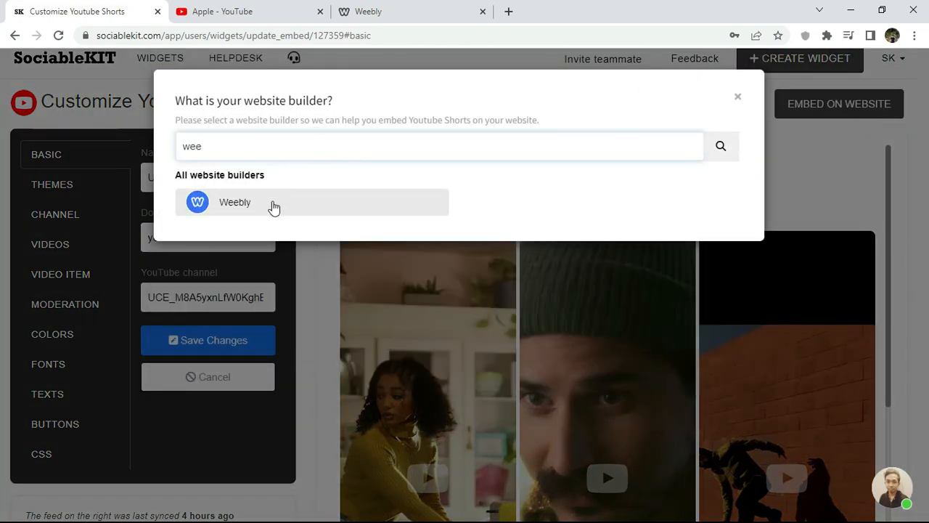
left_click(274, 208)
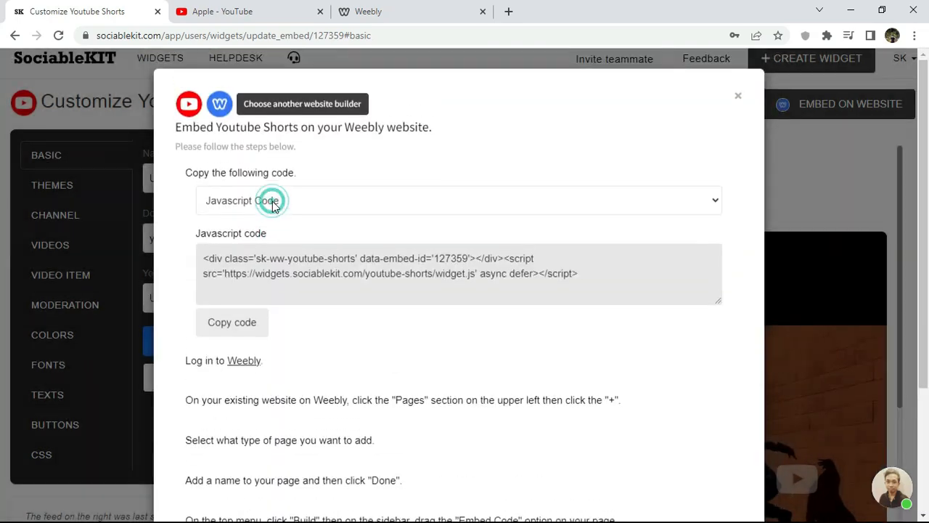
left_click(245, 337)
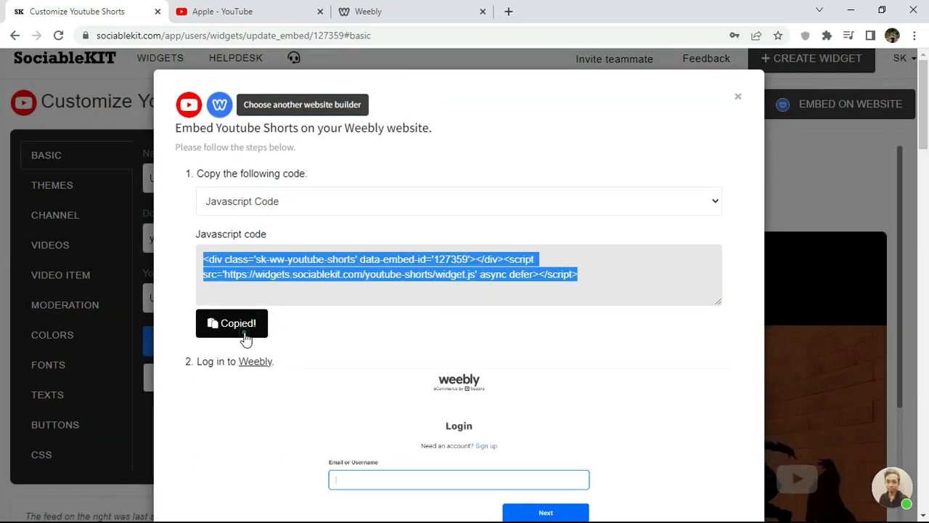
Switch to the Weebly editor and place an Embed Code element at the top of the Home page
left_click(411, 14)
left_click_drag(116, 349, 594, 210)
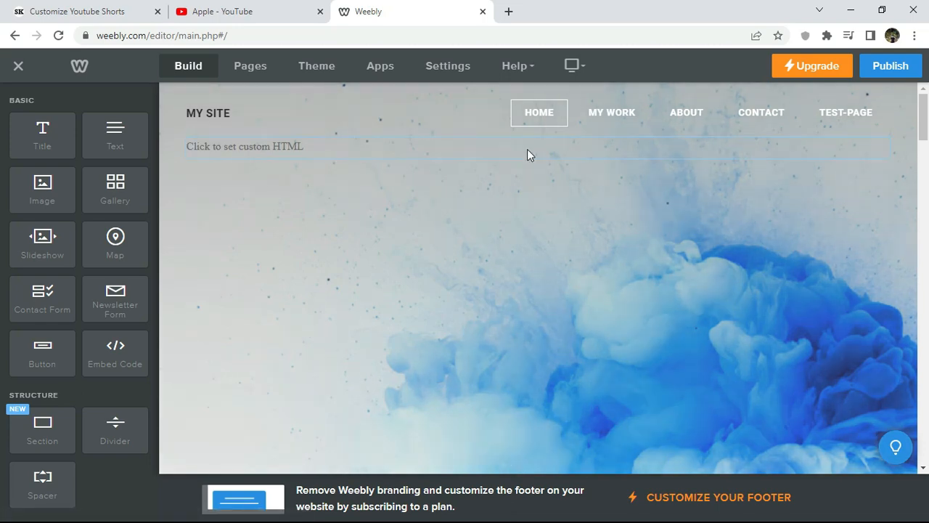
Replace the Embed Code element's placeholder text with the copied widget code and leave HTML editing
left_click(528, 150)
left_click(493, 220)
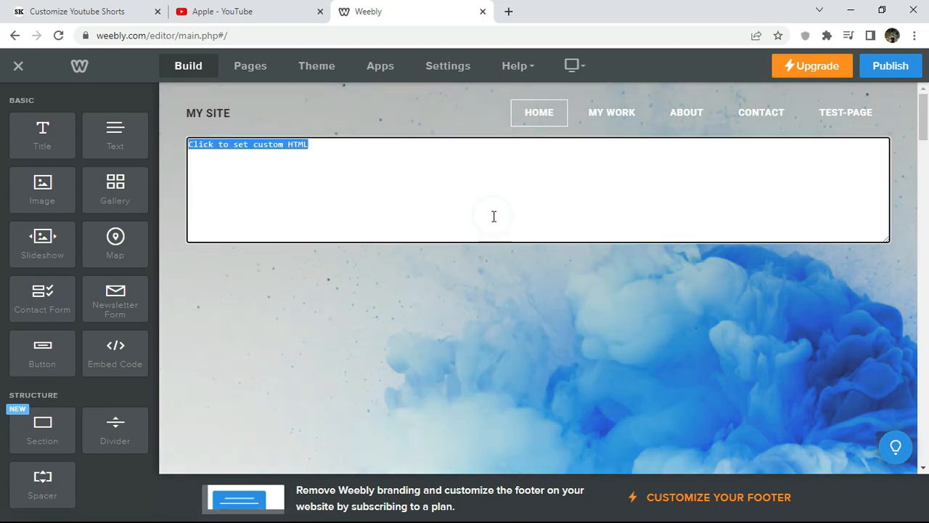
key("BackSpace")
right_click(415, 158)
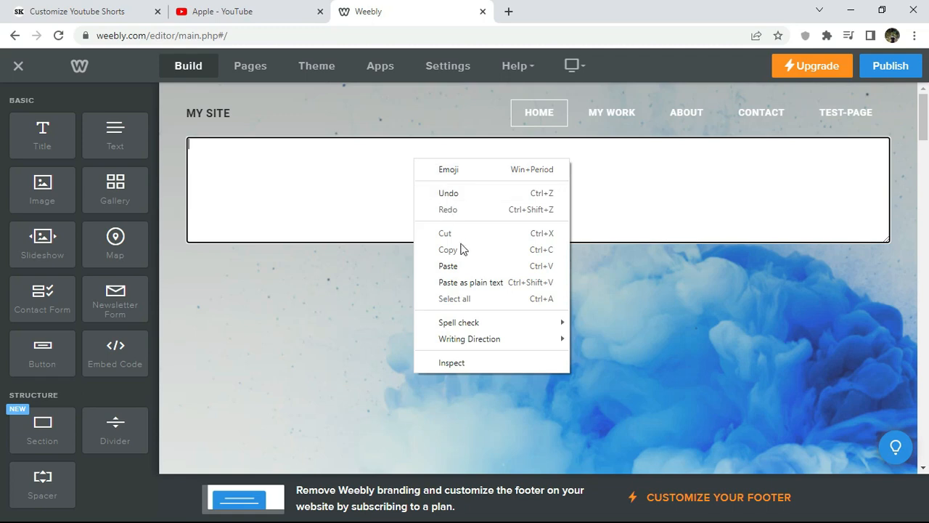
left_click(462, 266)
left_click(452, 274)
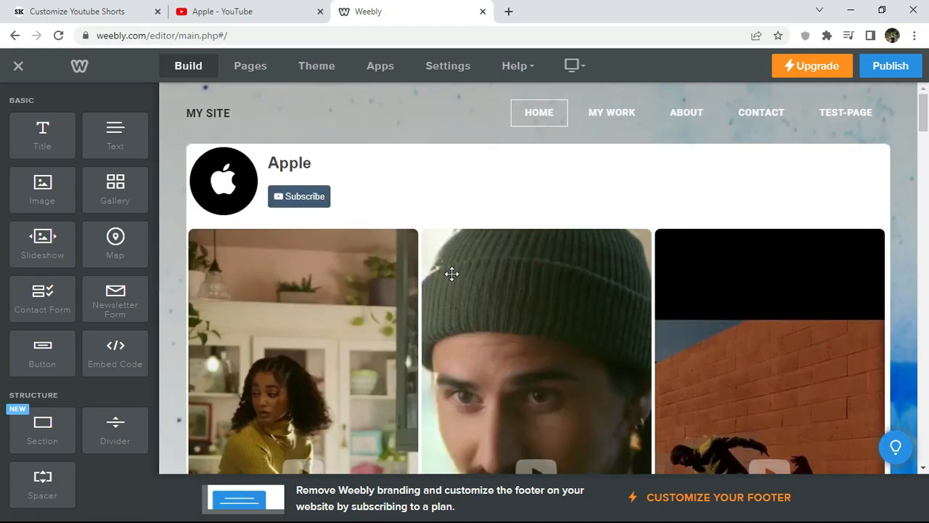
Publish the Weebly website with the embedded widget and open its live address testjov.weebly.com
mouse_move(923, 116)
left_mouse_down()
mouse_move(924, 257)
mouse_move(926, 100)
left_mouse_up()
left_click(895, 67)
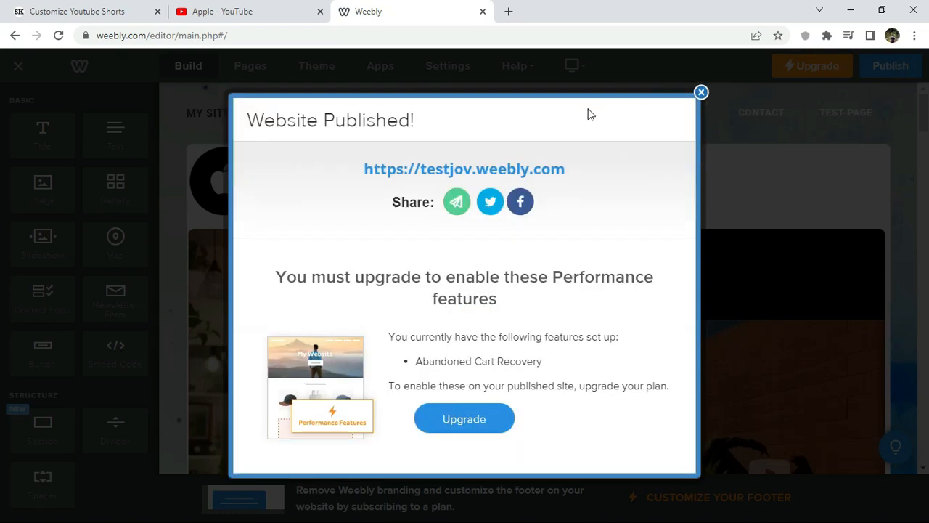
left_click(481, 167)
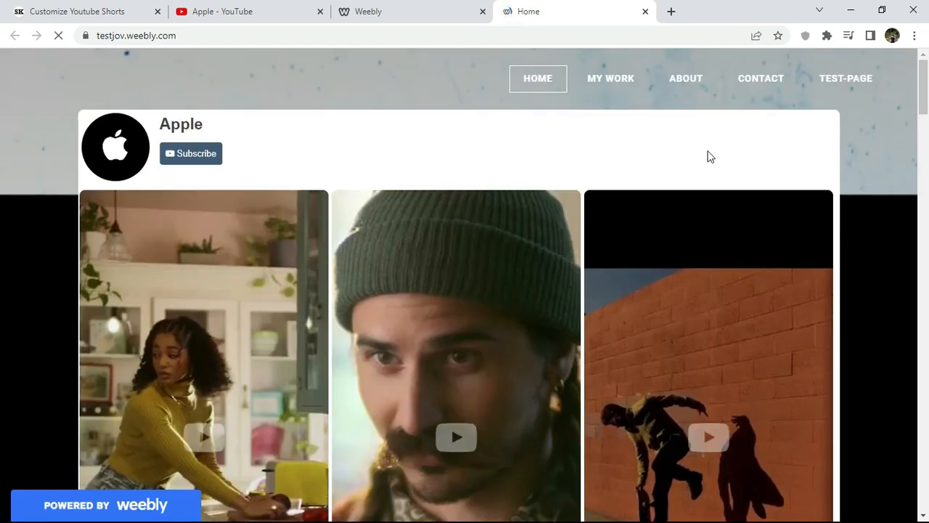
Look through the shorts in the embedded widget on the published Home page and return to its header
left_click_drag(921, 96, 920, 259)
left_click(489, 254)
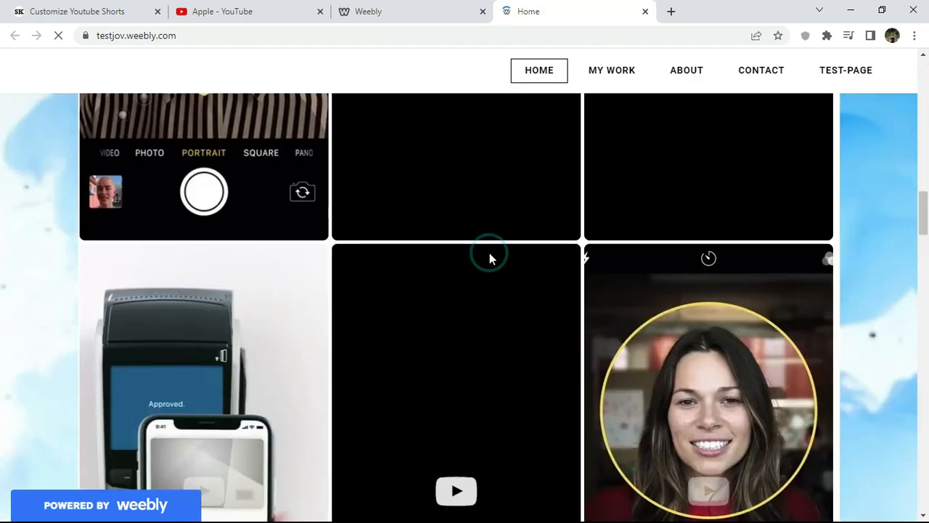
left_click_drag(922, 221, 928, 112)
scroll(3, 95, "up", 3)
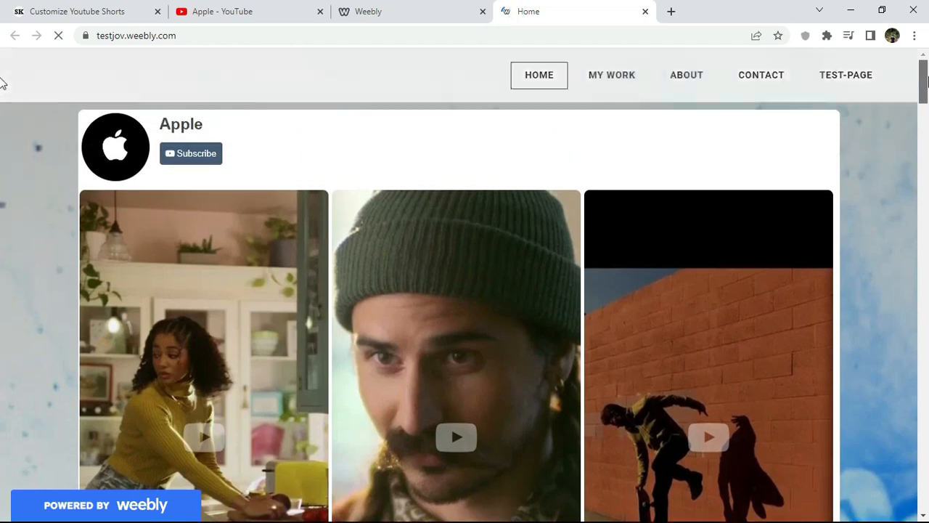
Play the middle short of the widget's first row in its popup and close it, and test the Subscribe link to Apple's YouTube channel
left_click(487, 411)
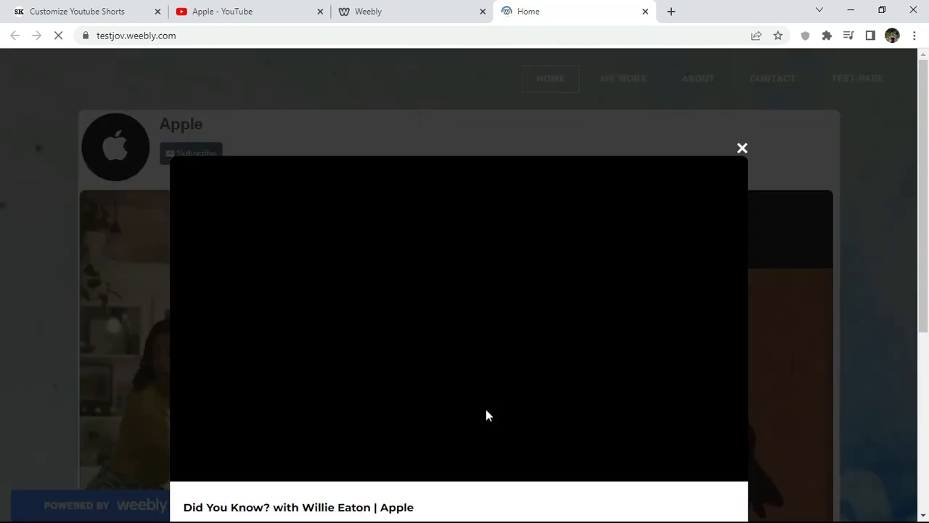
mouse_move(922, 163)
left_mouse_down()
mouse_move(916, 318)
mouse_move(918, 174)
left_mouse_up()
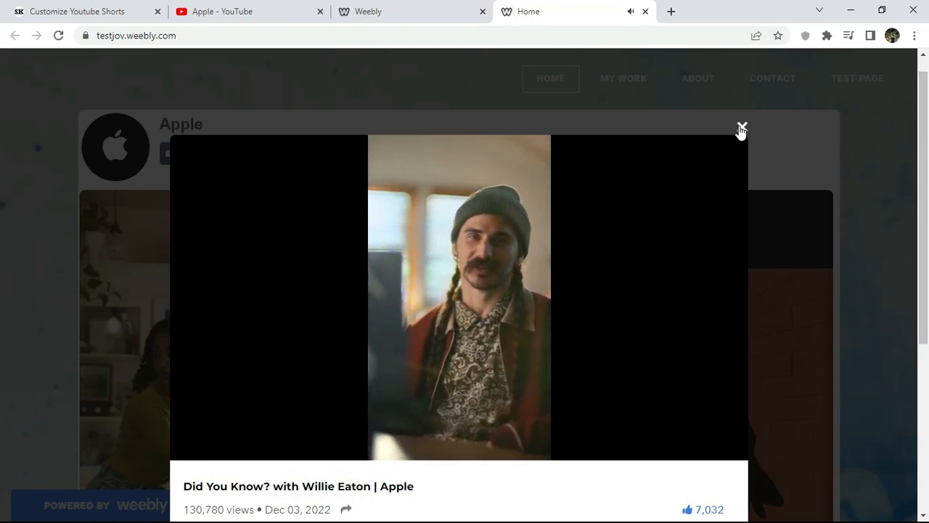
left_click(742, 126)
left_click(197, 149)
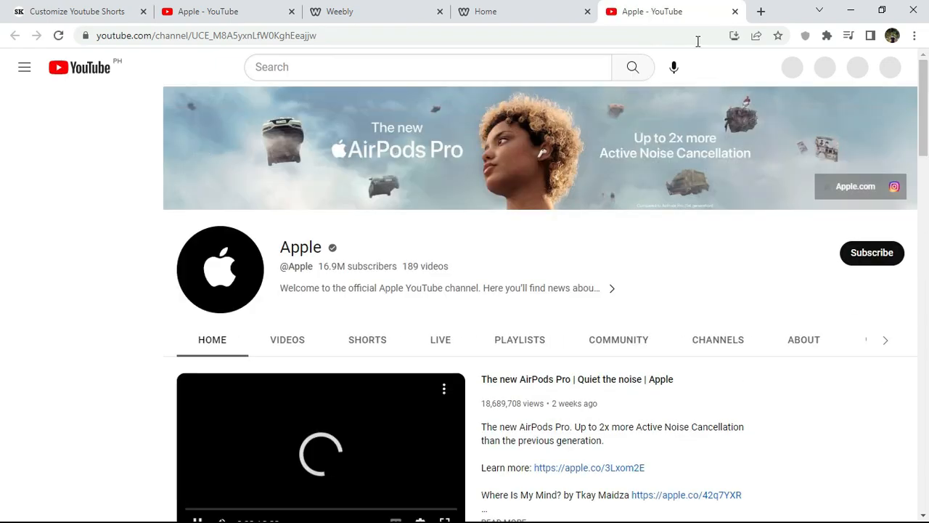
left_click(735, 12)
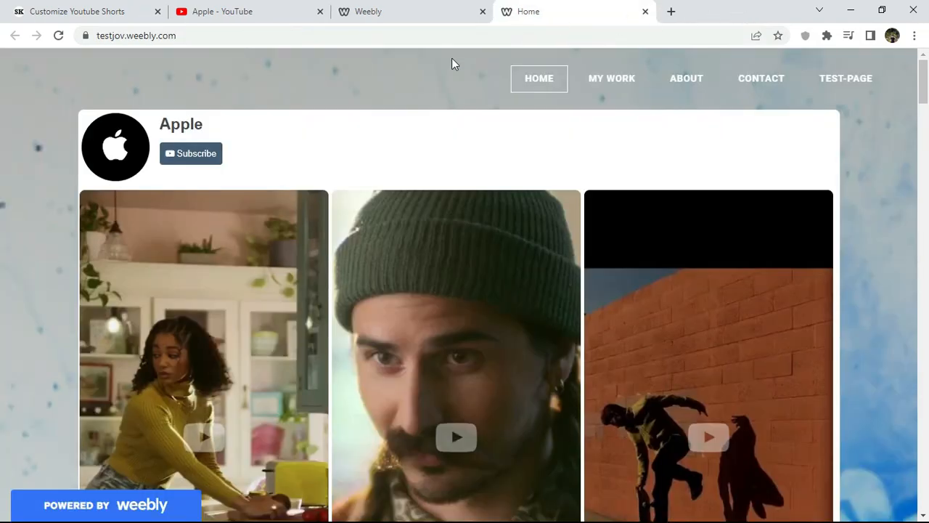